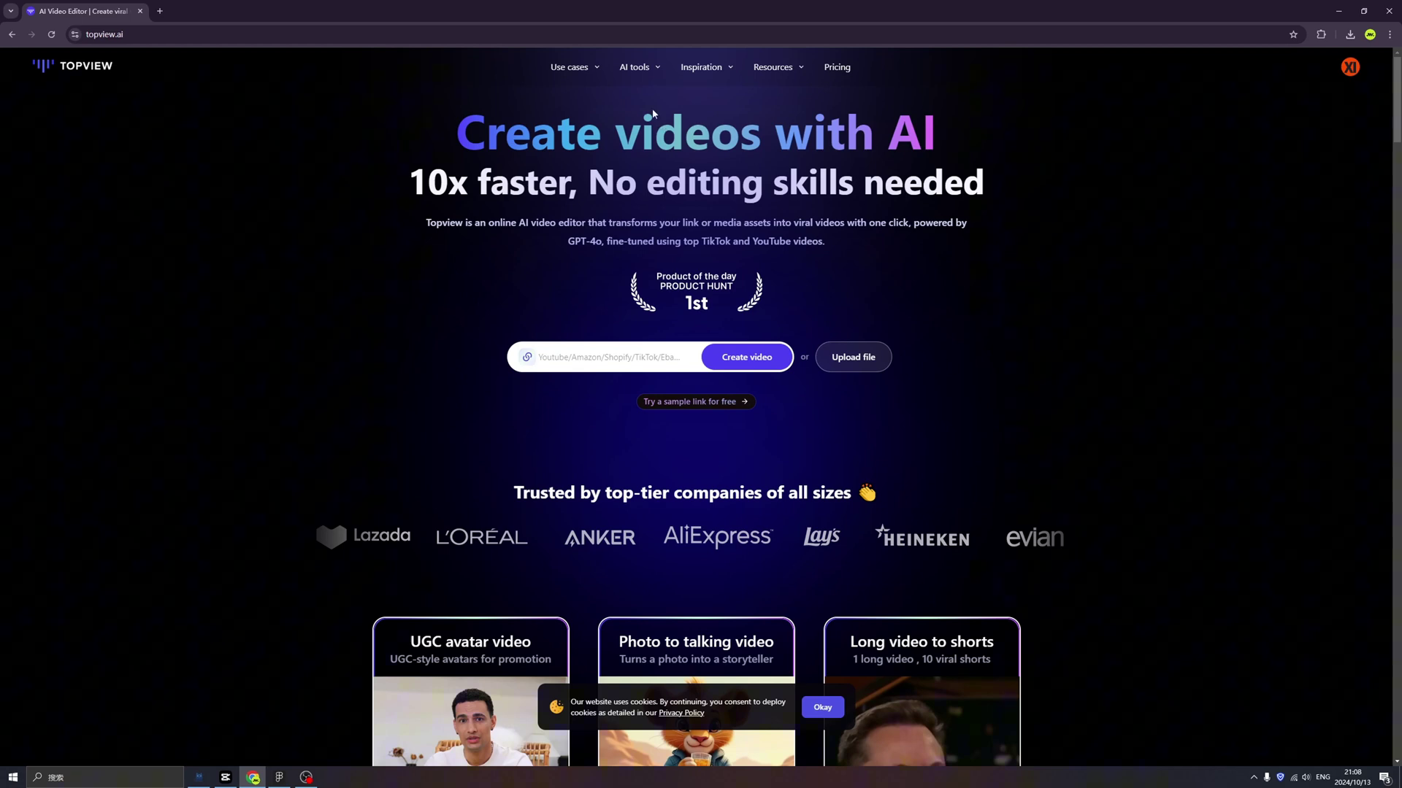
Scroll the TopView landing page down to the three example tool cards.
mouse_move(637, 67)
scroll(1052, 521, "down", 6)
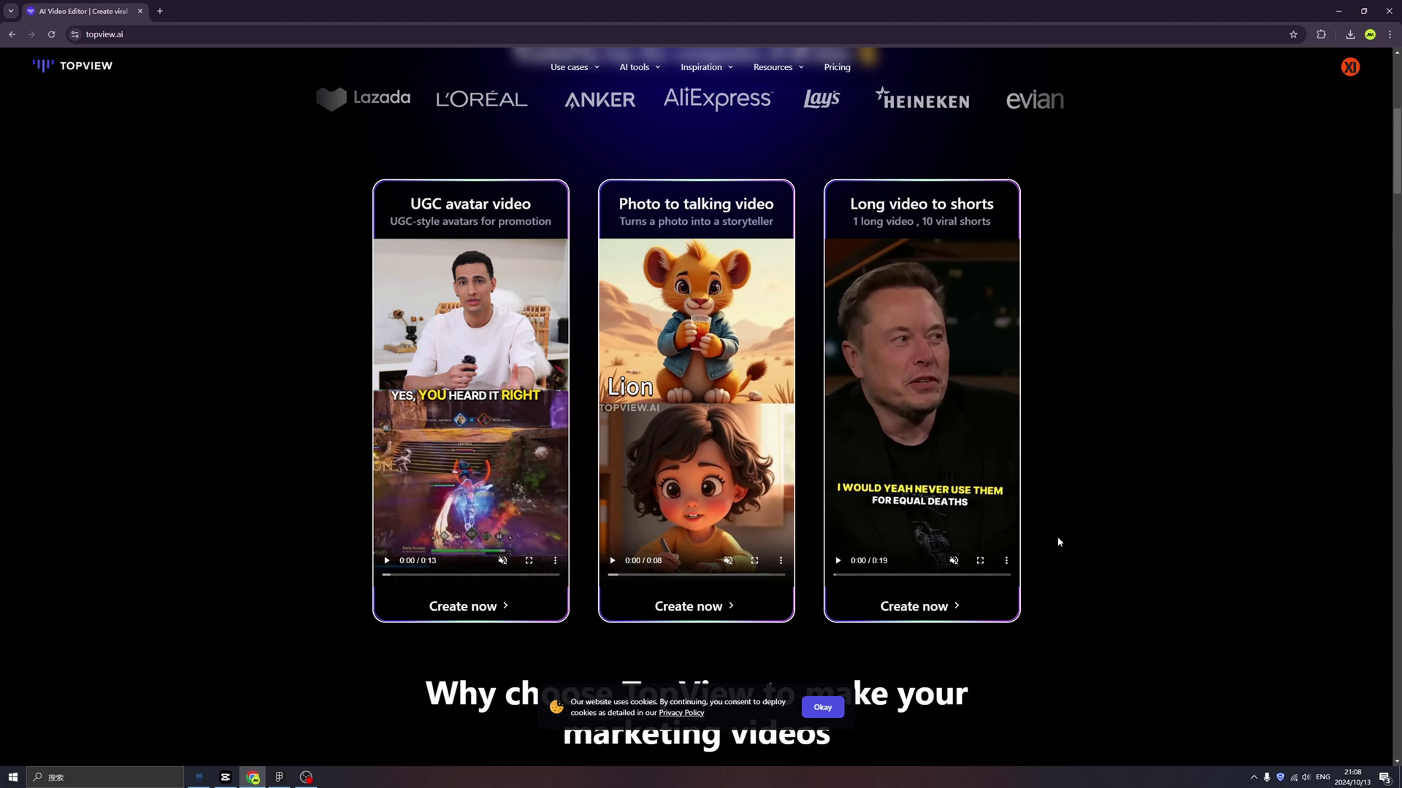
Play the UGC avatar example, play photo-to-talking with sound, then start the long-video-to-shorts example.
left_click(386, 562)
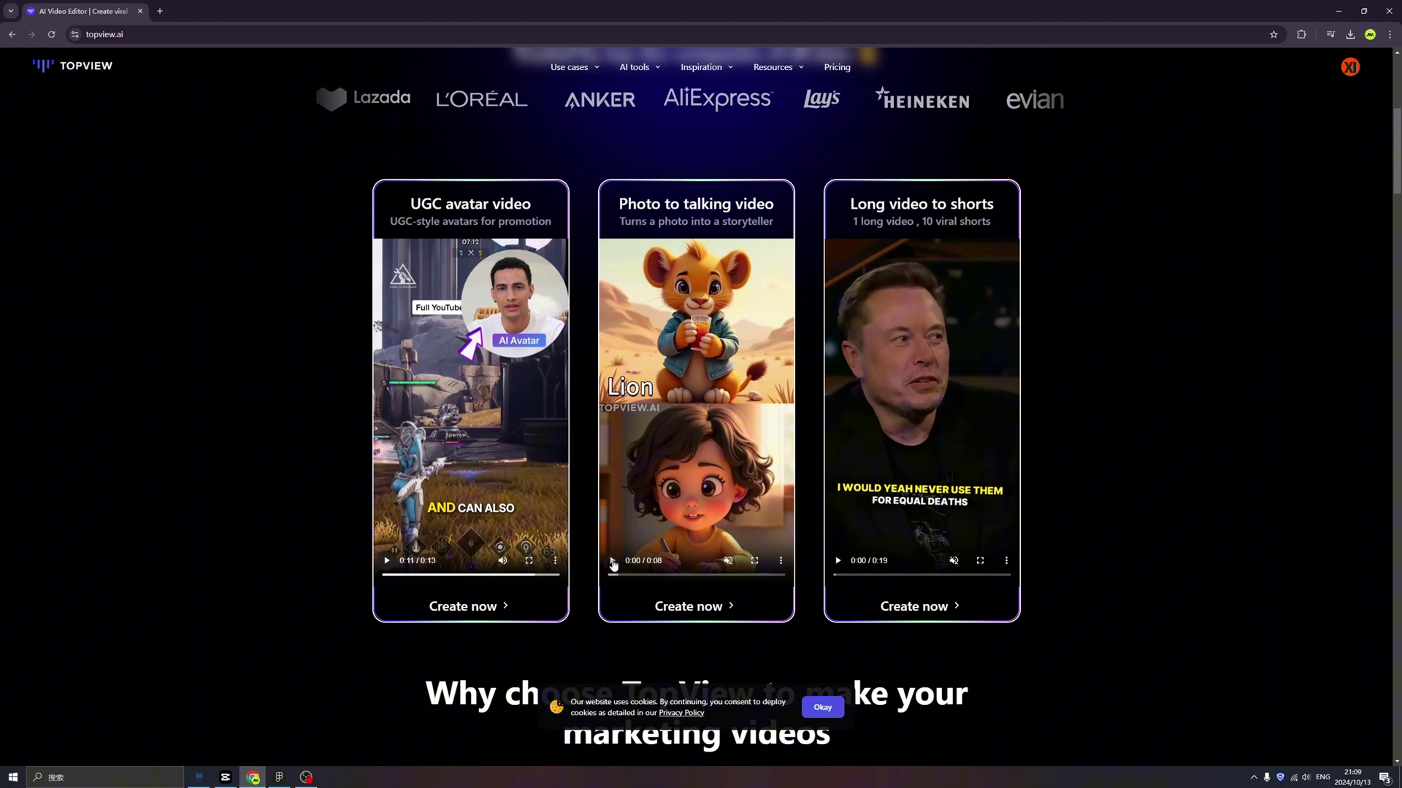
left_click(728, 561)
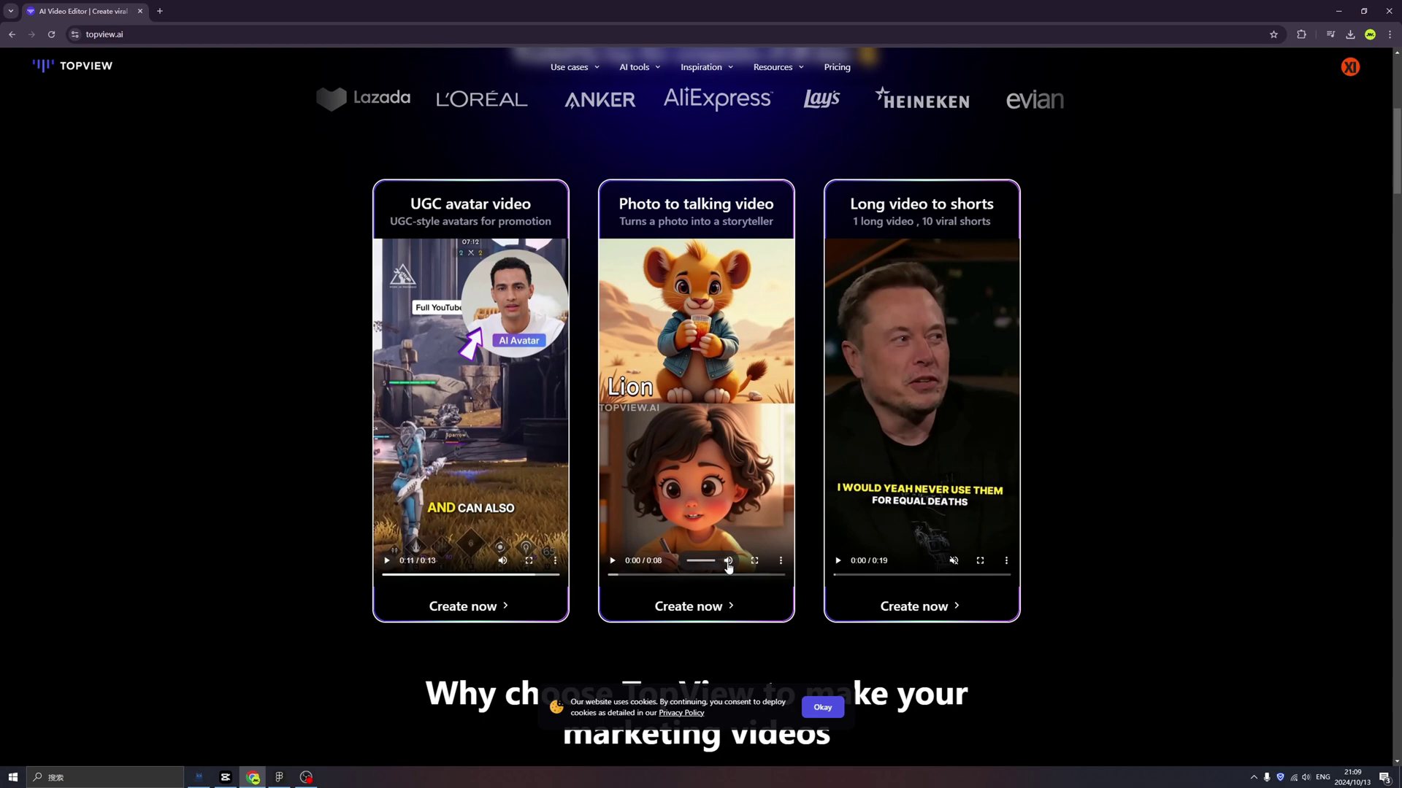
left_click(612, 561)
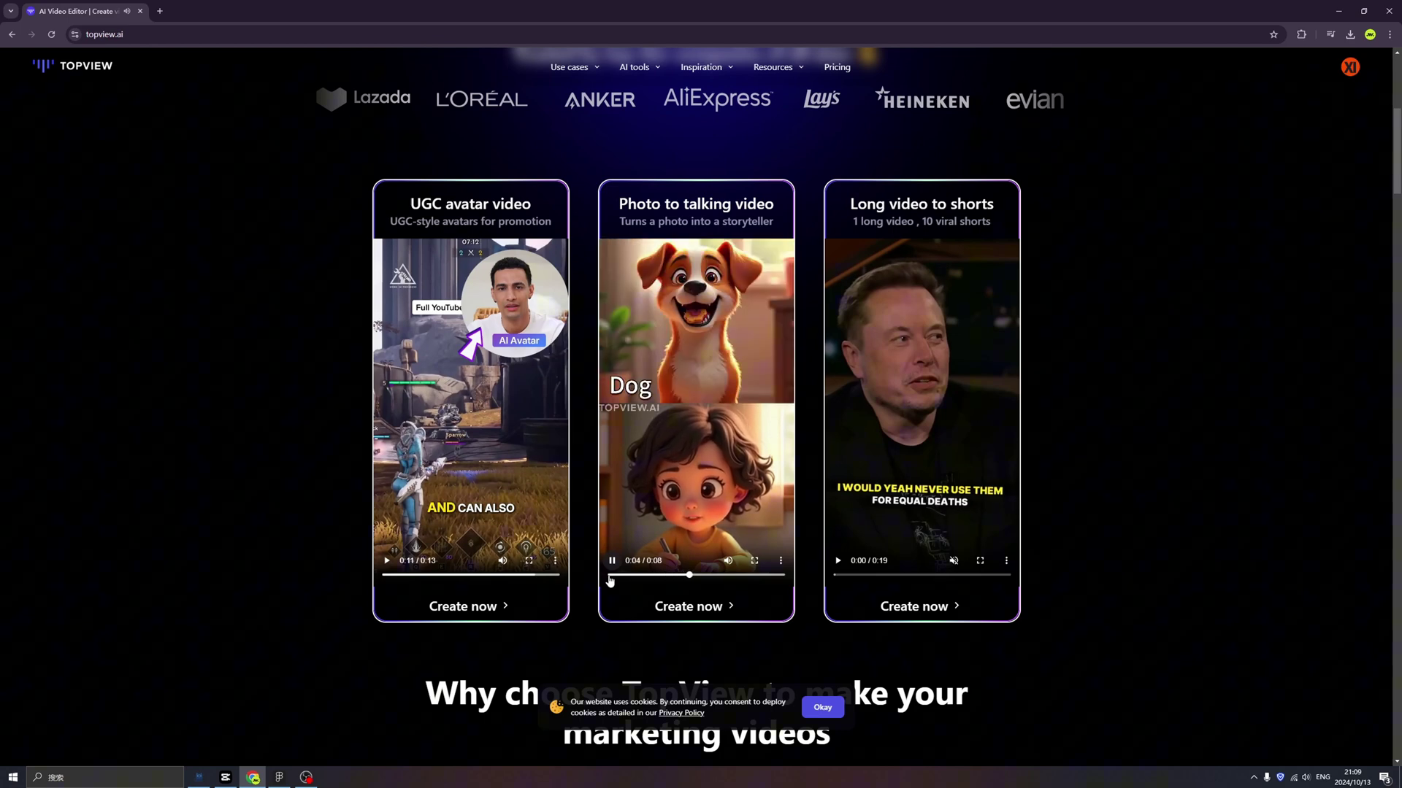
left_click(613, 561)
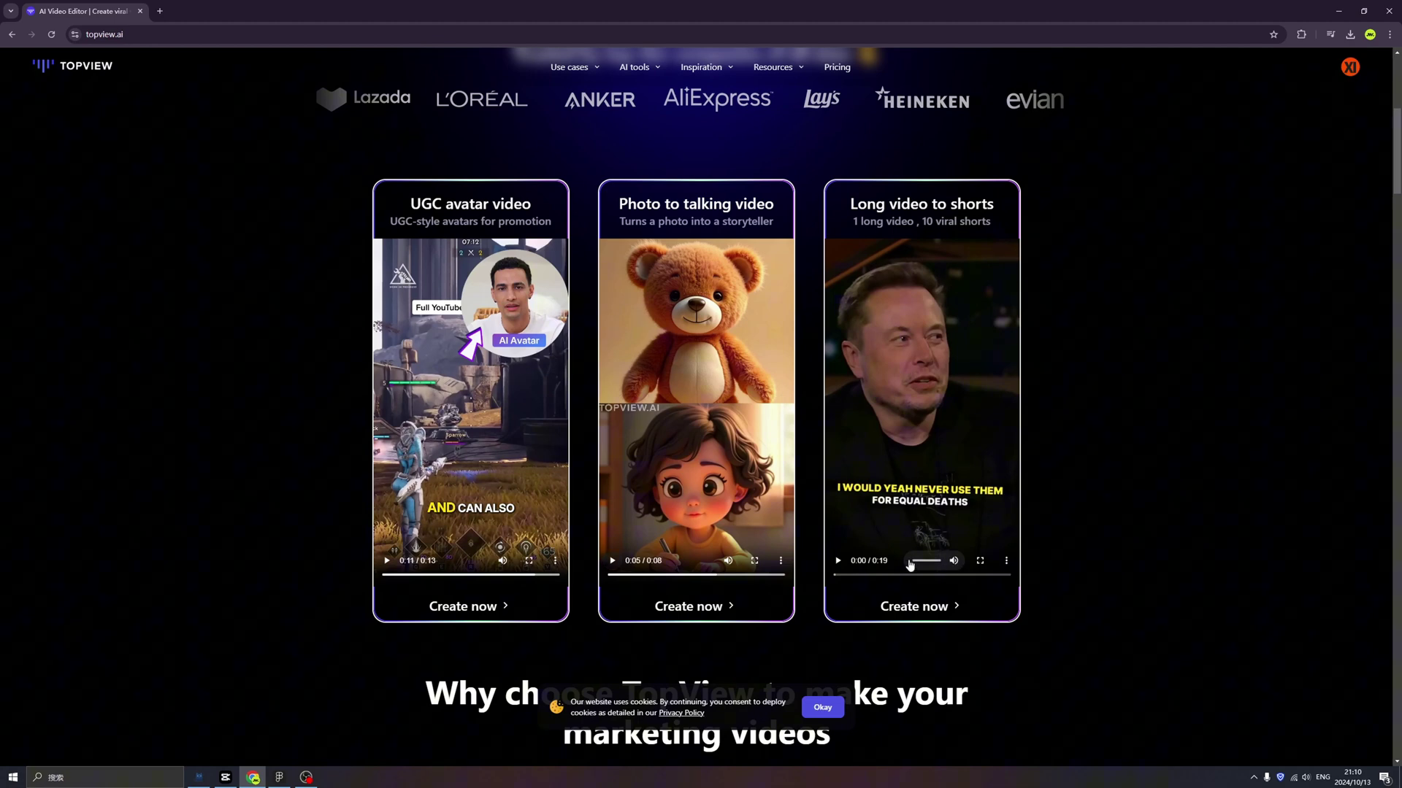
left_click(838, 563)
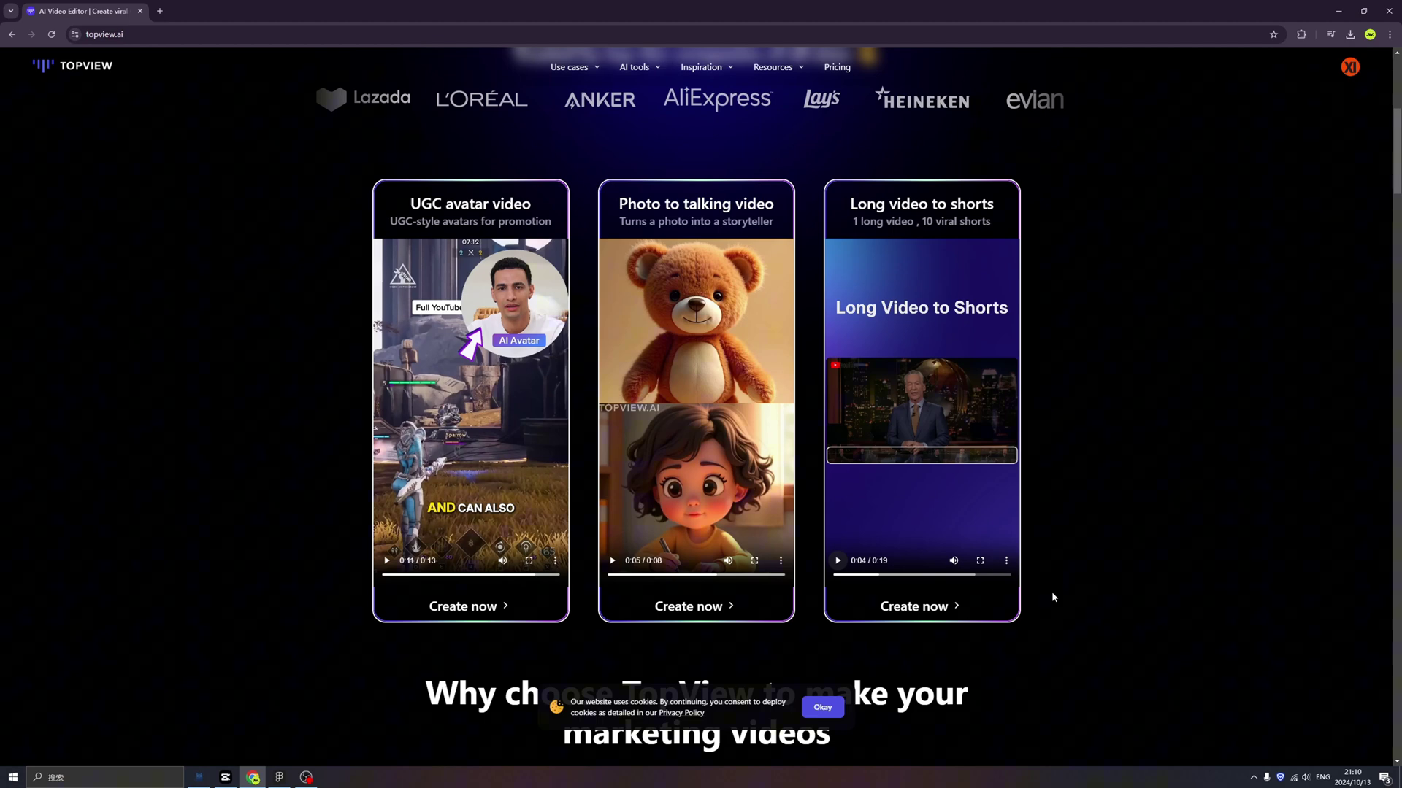
Scroll through the landing page, then go to the Dashboard from the account avatar menu.
scroll(1052, 597, "down", 6)
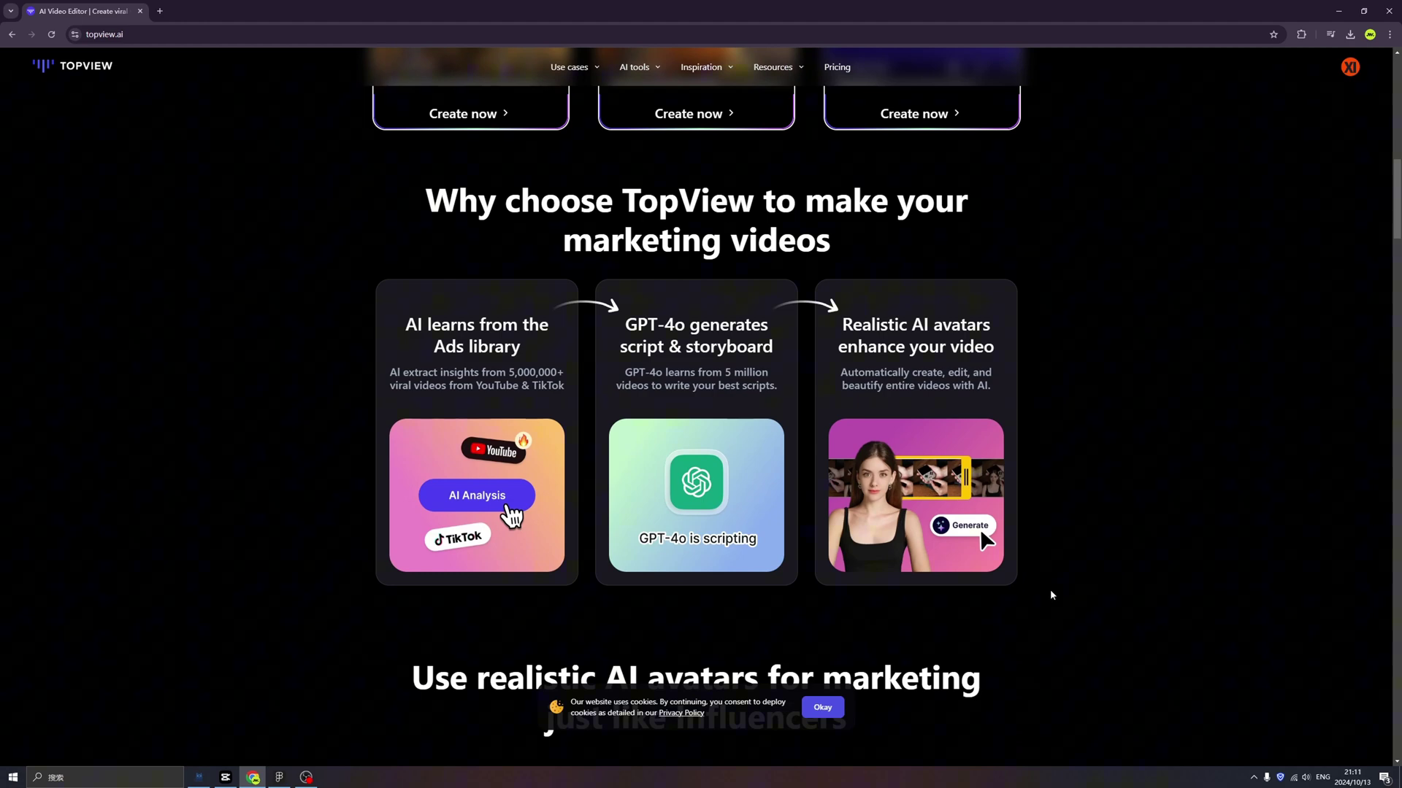
scroll(1051, 595, "down", 5)
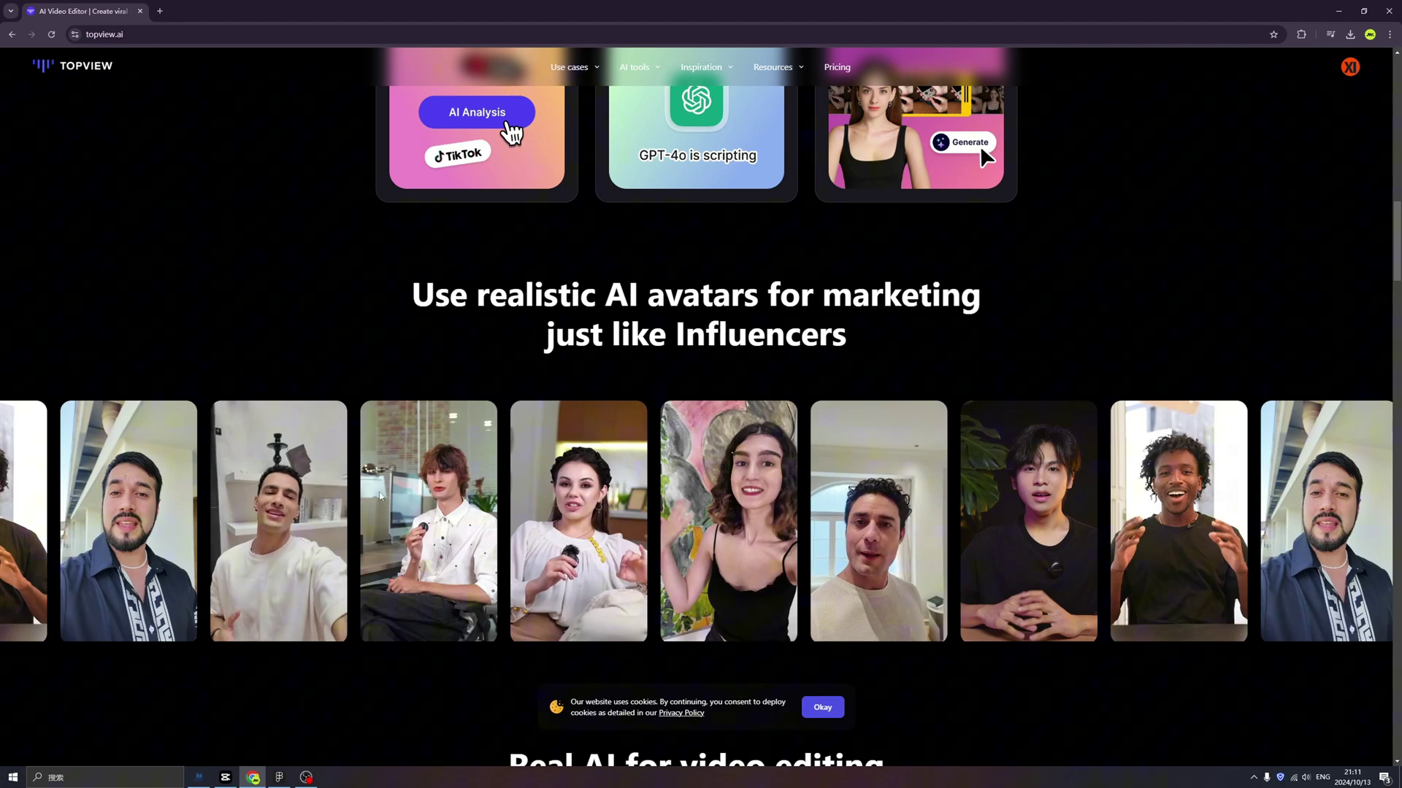
scroll(768, 508, "down", 2)
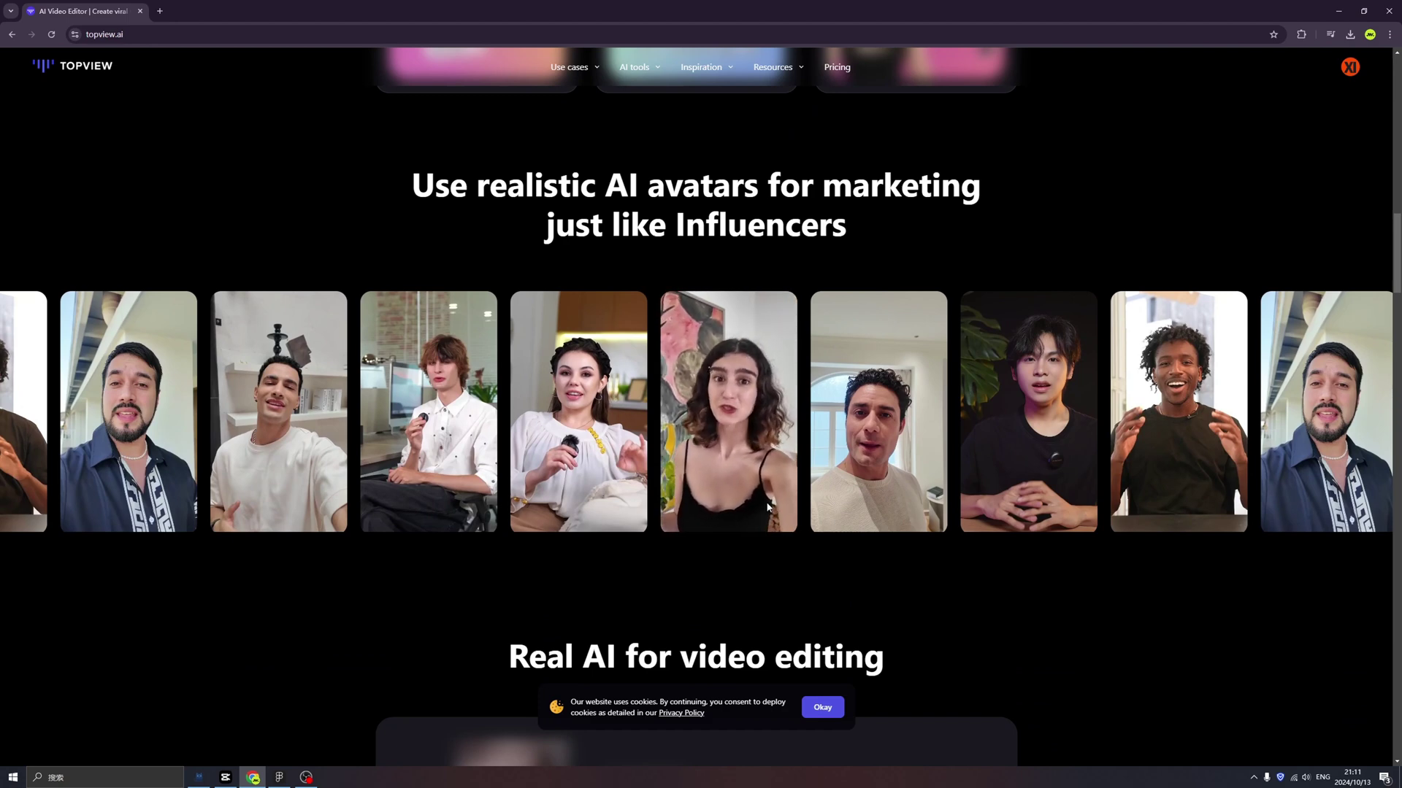
scroll(768, 507, "down", 4)
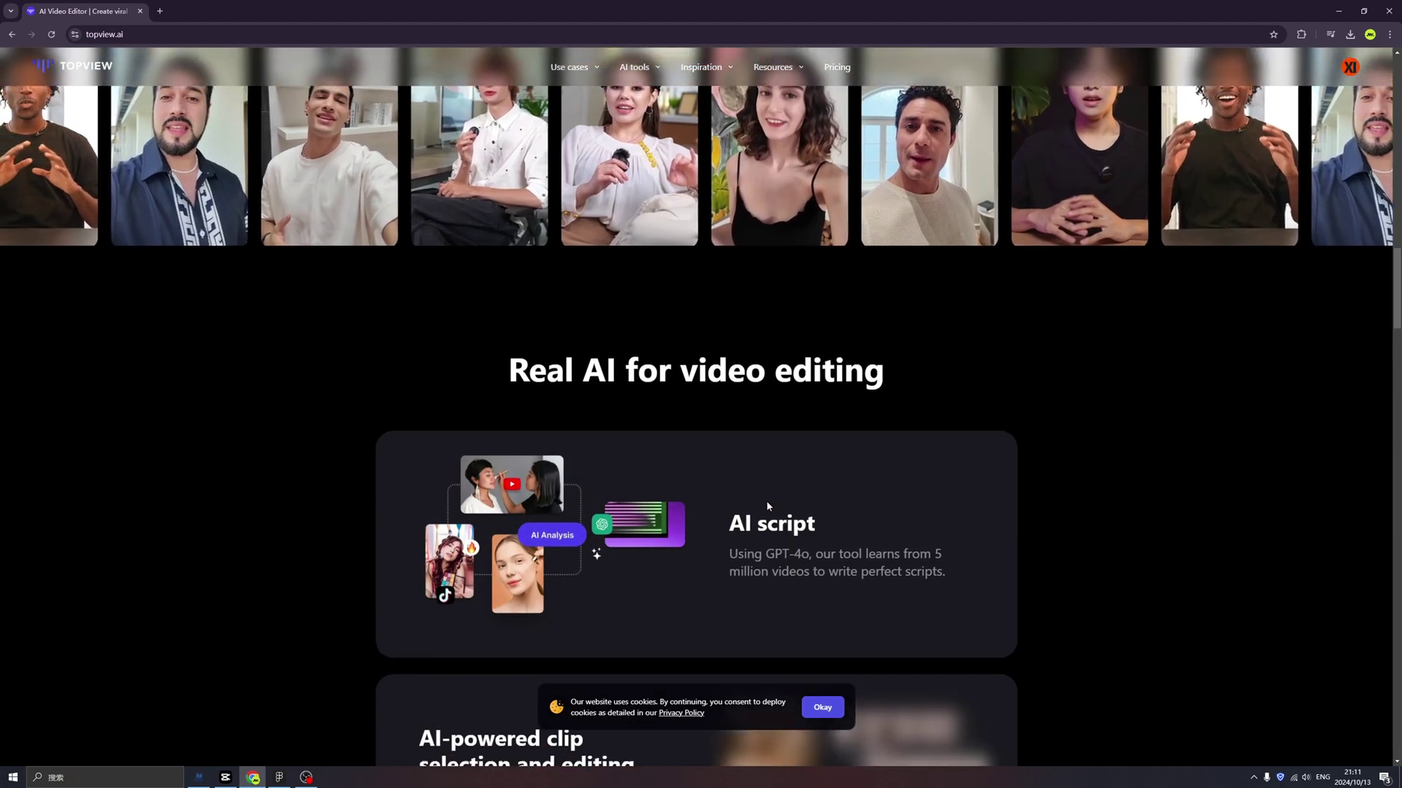
scroll(768, 506, "down", 1)
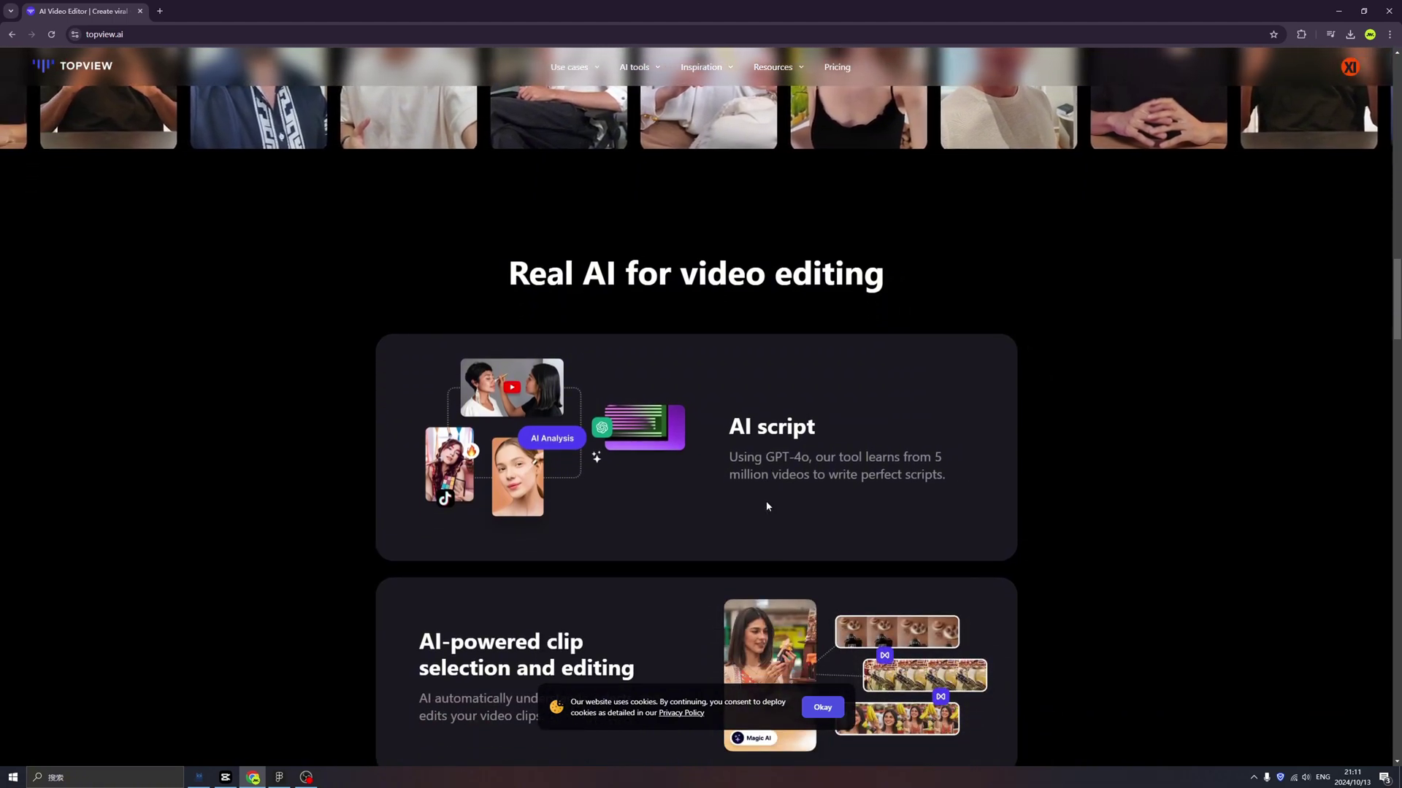
scroll(767, 504, "down", 1)
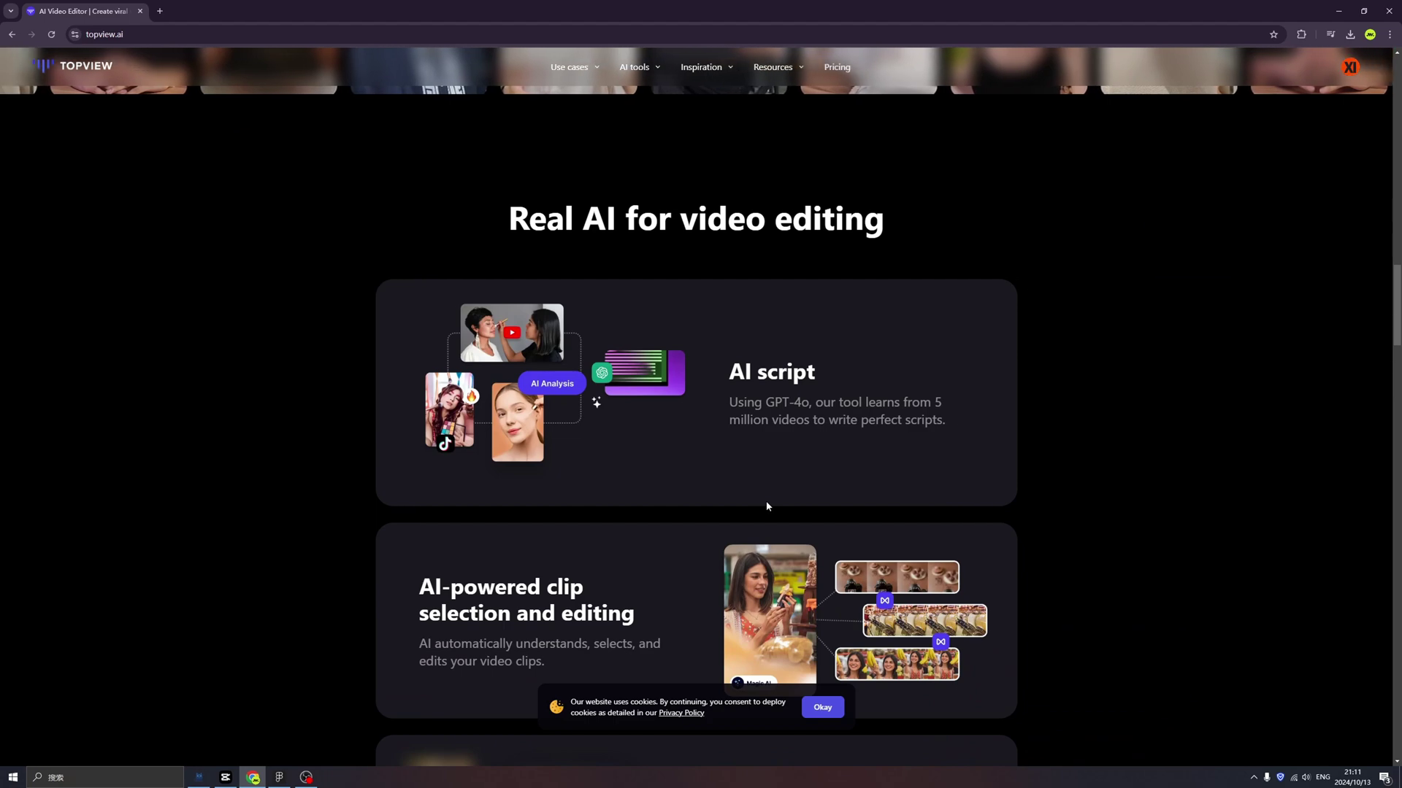
scroll(767, 506, "down", 10)
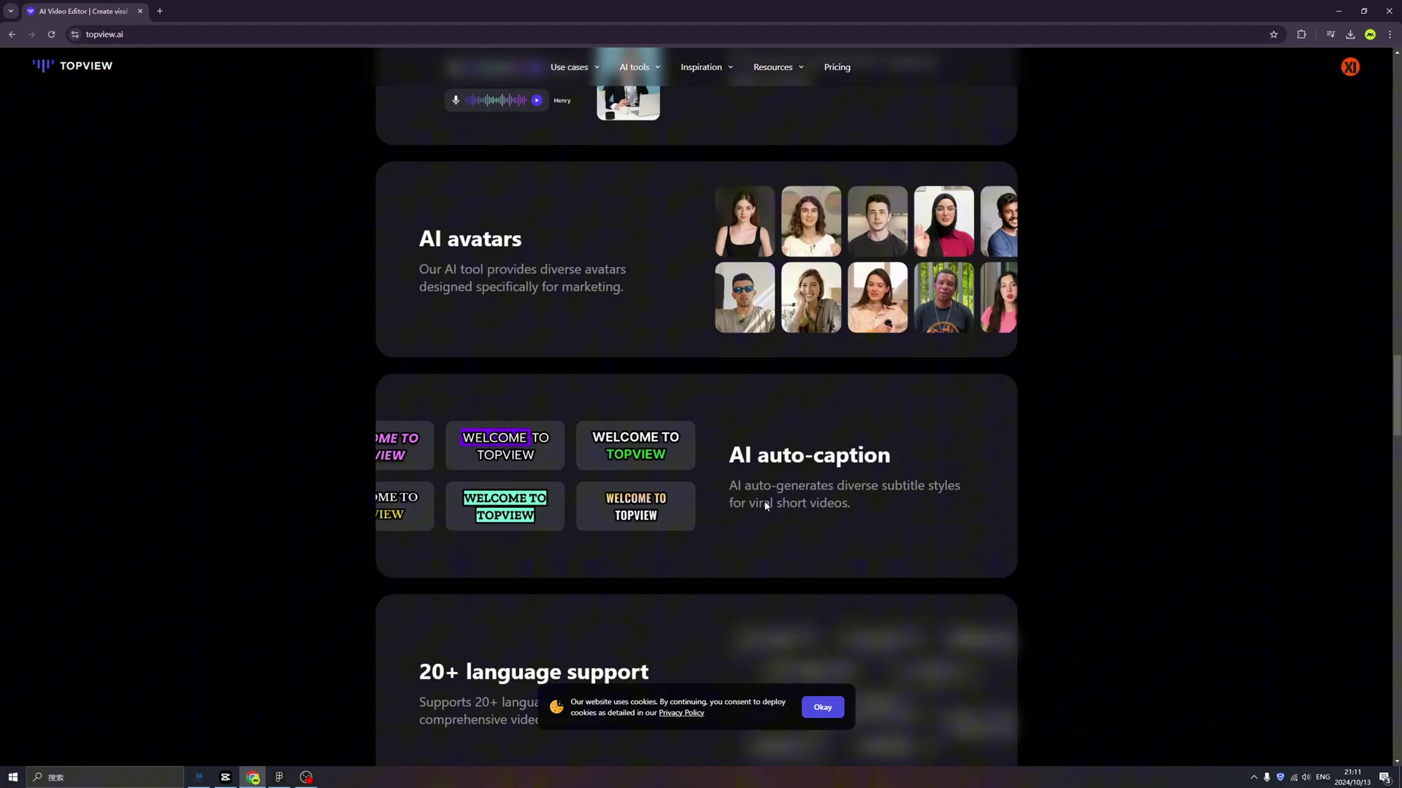
scroll(766, 506, "down", 4)
scroll(1110, 256, "up", 12)
scroll(1109, 256, "down", 7)
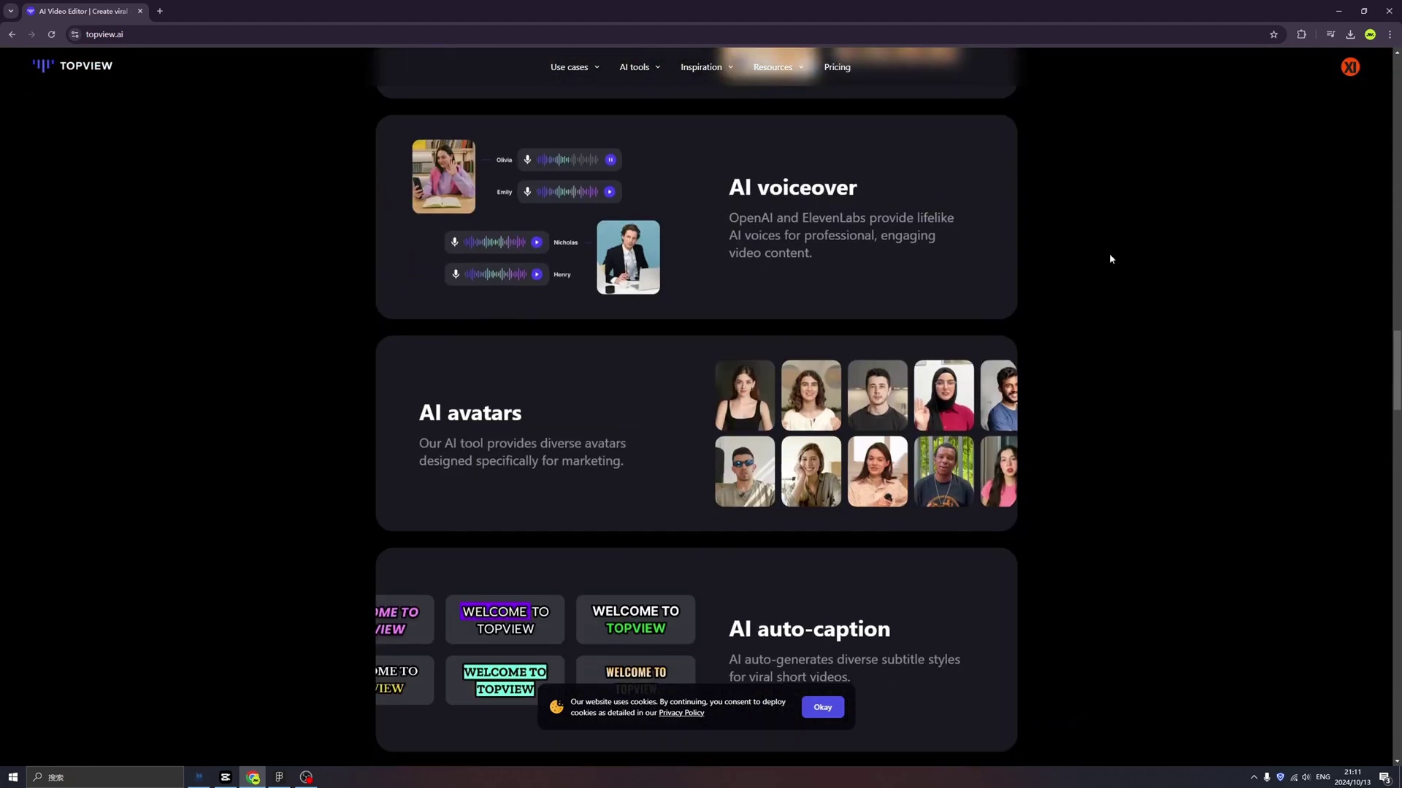
scroll(1109, 259, "down", 20)
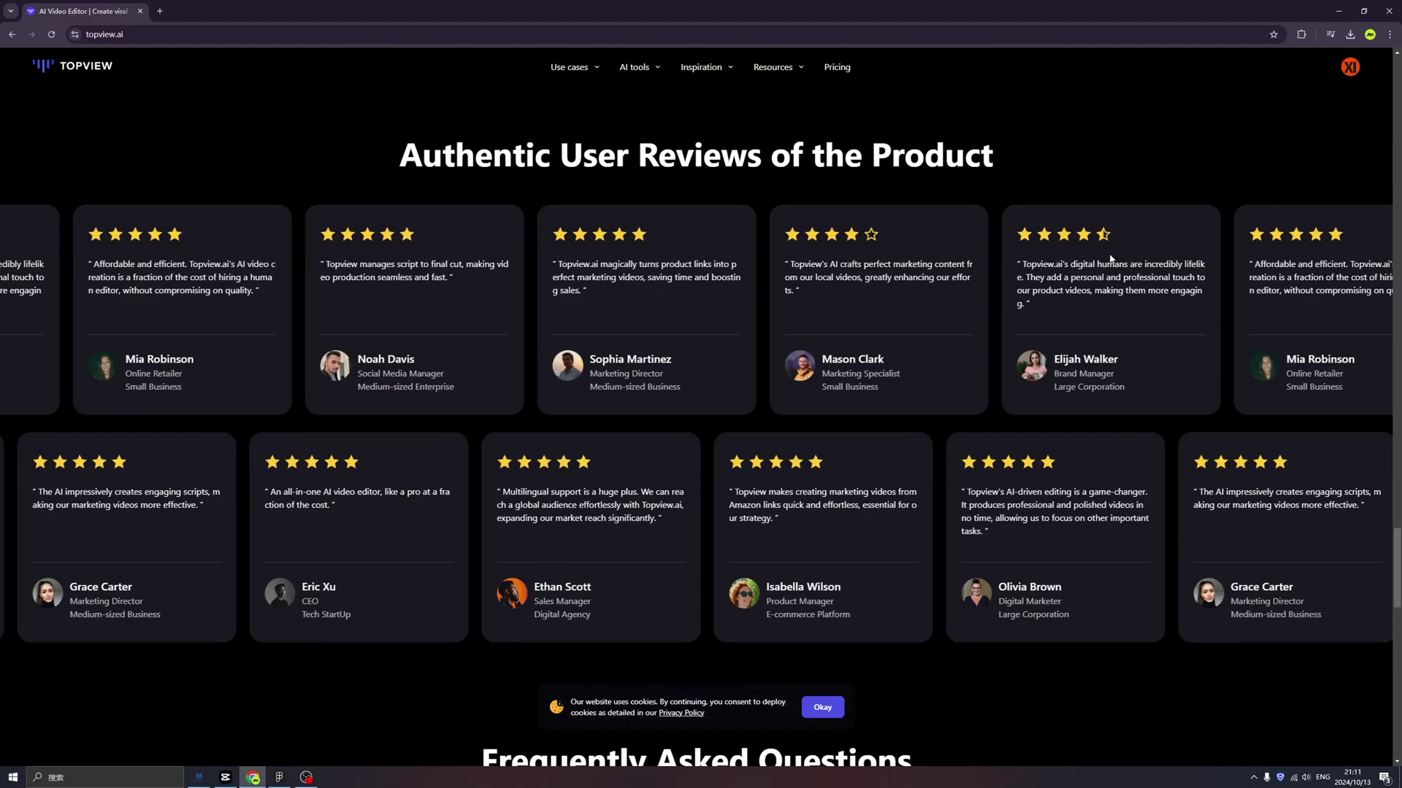
scroll(1110, 259, "down", 5)
mouse_move(1350, 66)
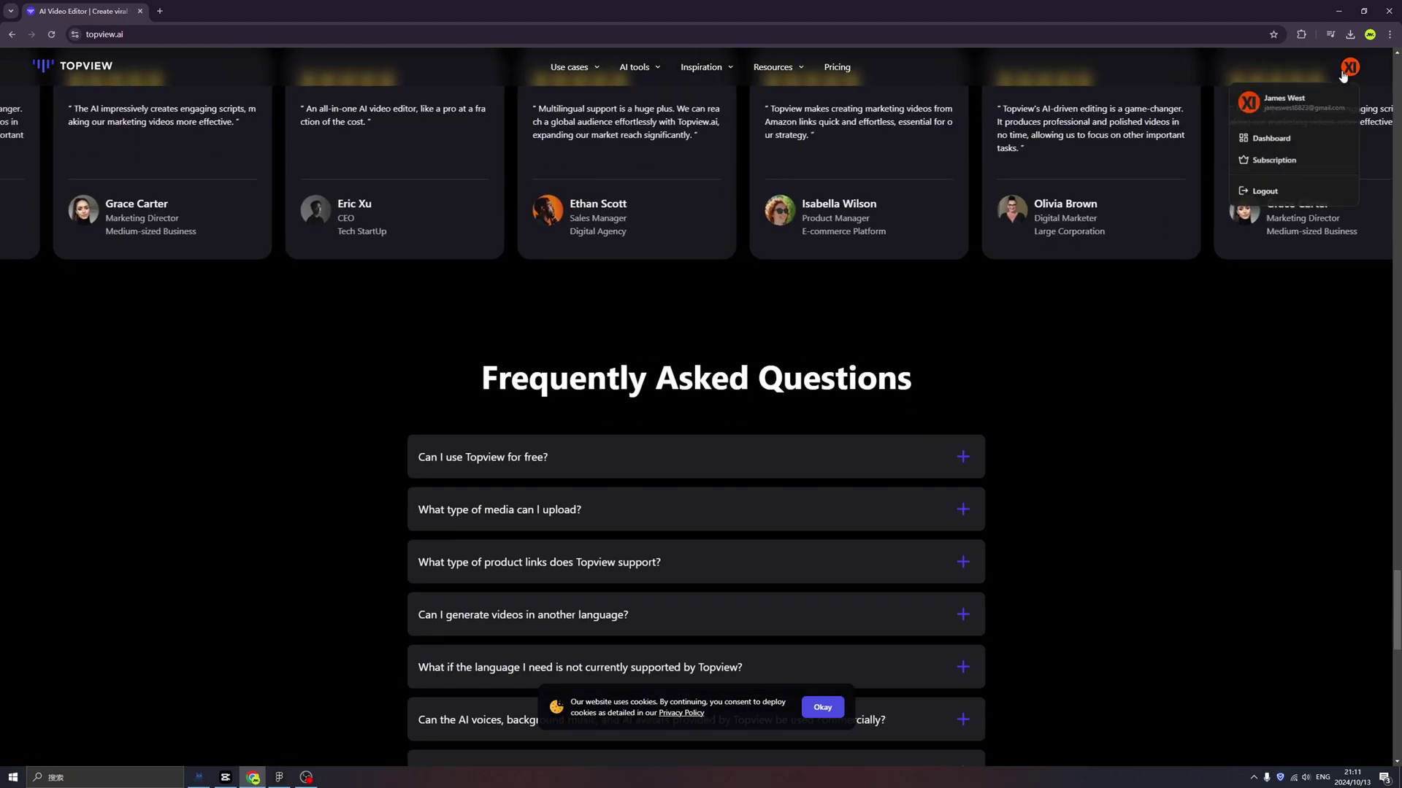
left_click(1276, 149)
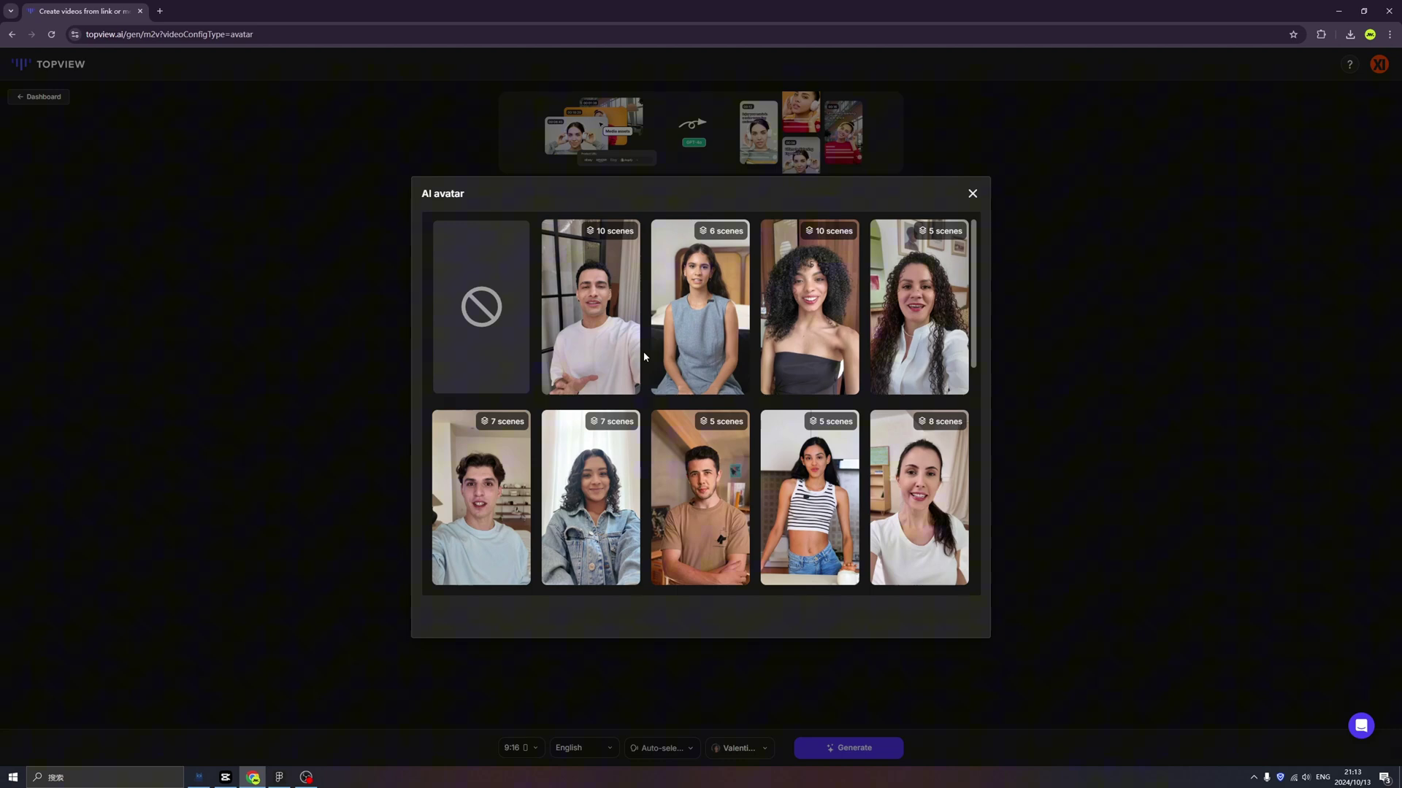
Pick the curly-haired female avatar with 10 scenes and confirm her first at-home scene.
scroll(657, 359, "down", 8)
scroll(672, 364, "down", 2)
scroll(694, 371, "up", 10)
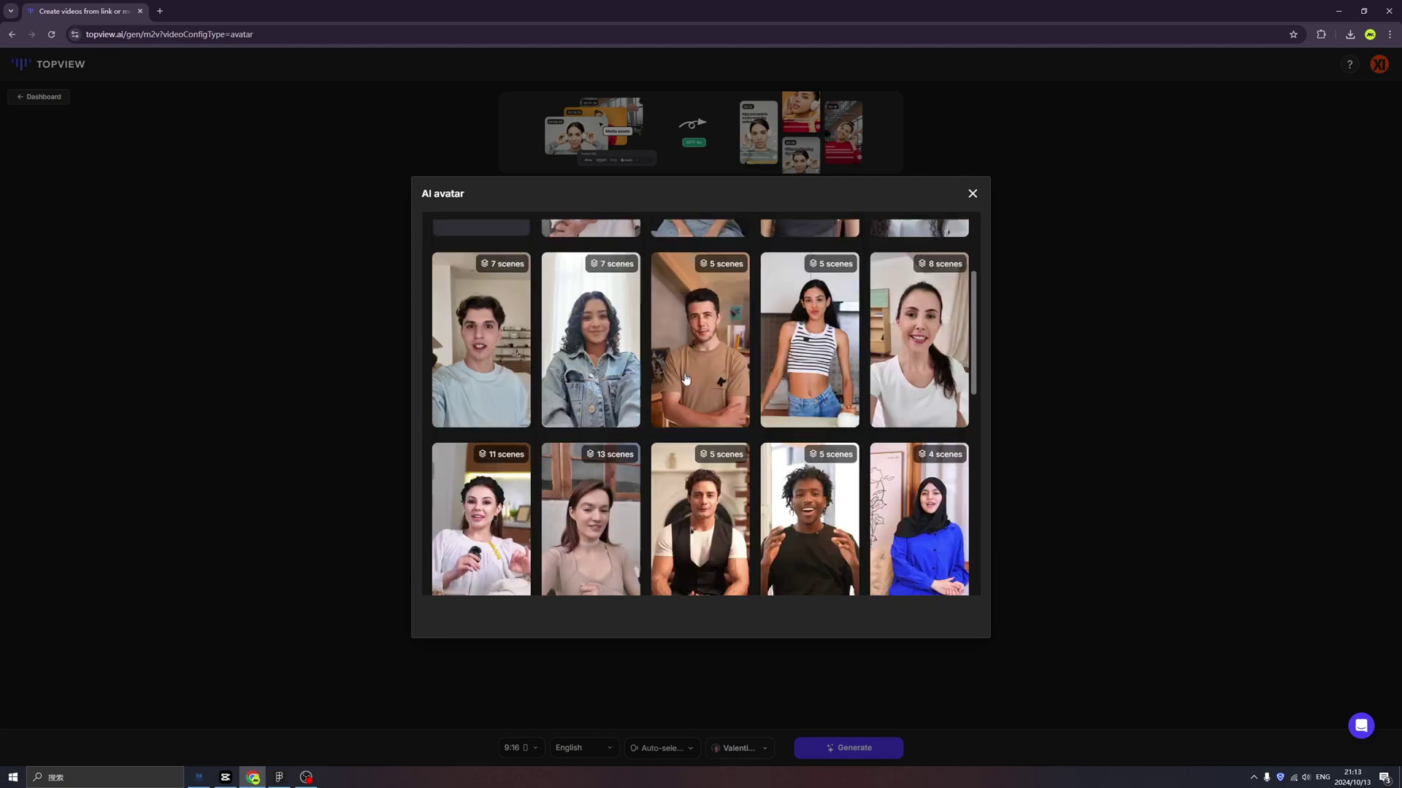
left_click(834, 325)
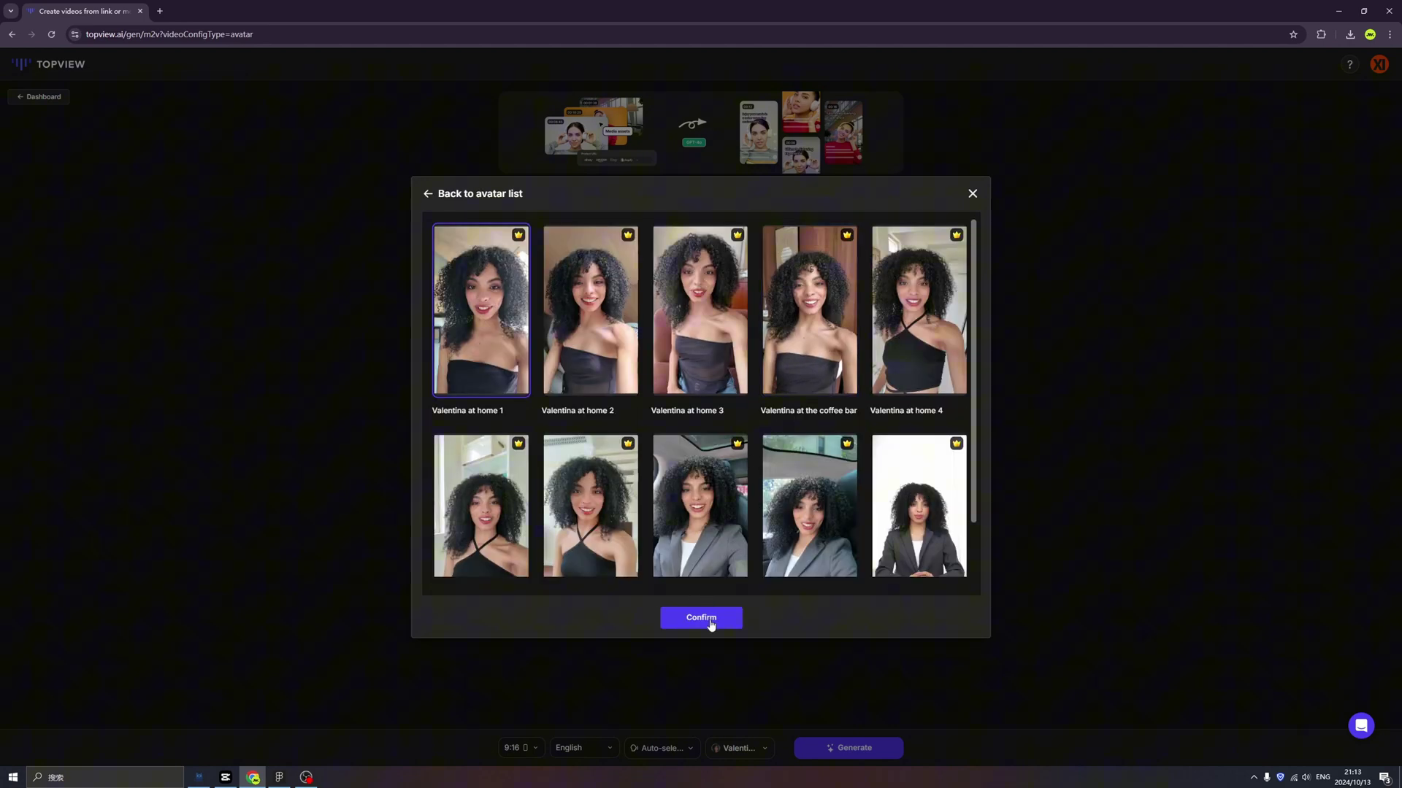
left_click(711, 620)
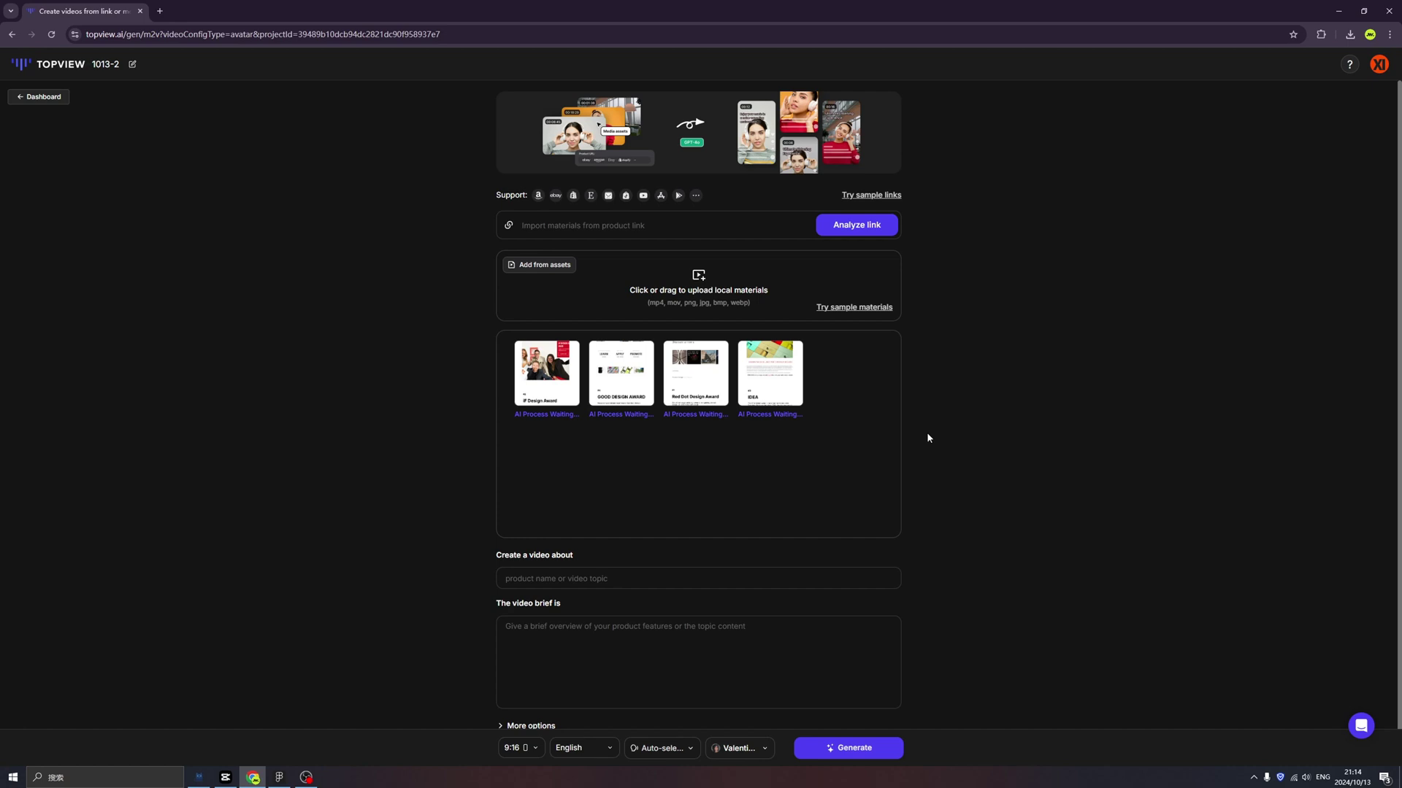
Set topic 'World's important design awards' and brief listing Reddots, if, good design, IDEA.
scroll(928, 438, "down", 1)
left_click(727, 543)
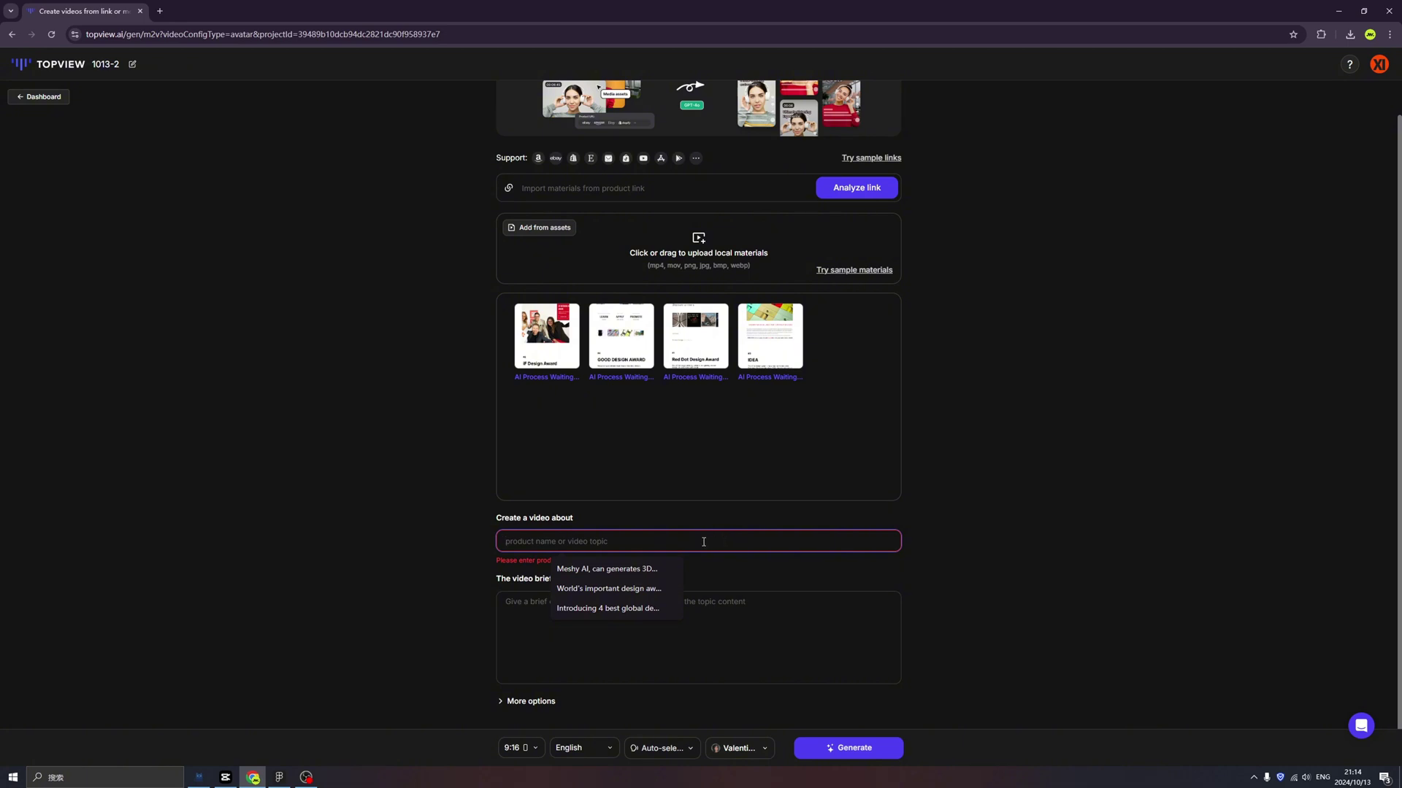
left_click(611, 588)
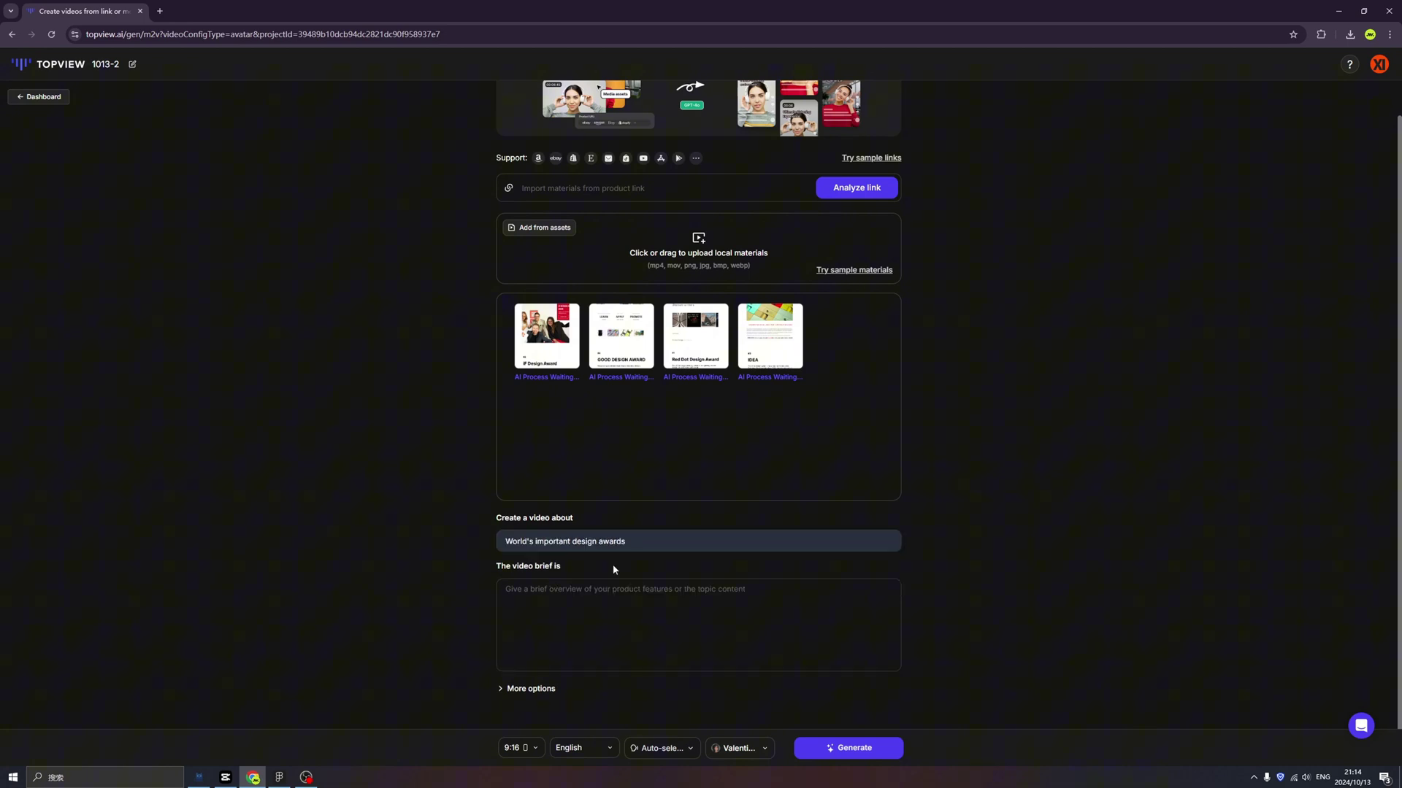
left_click(602, 596)
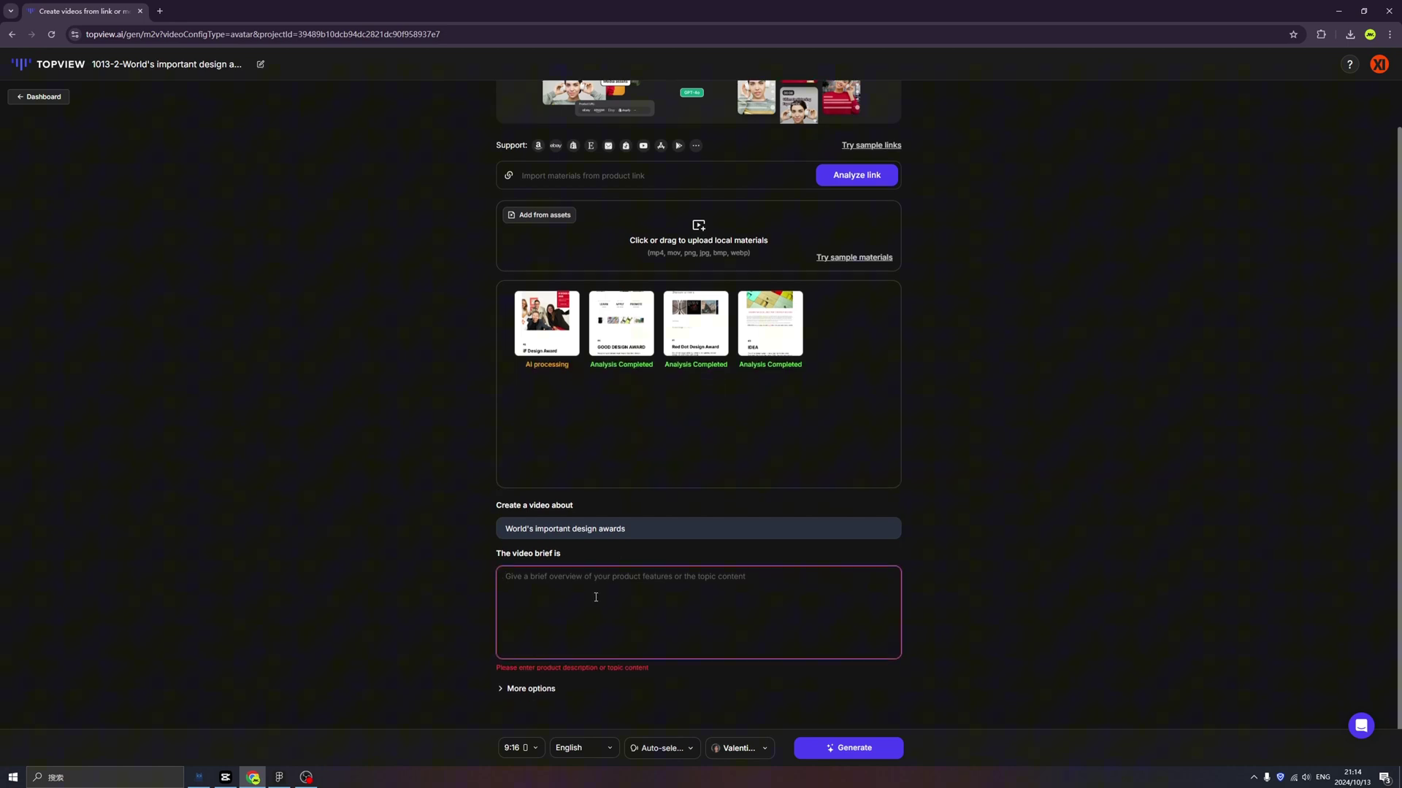
type("World's important design awards")
type(": Reddots, if, good design, IDEA,")
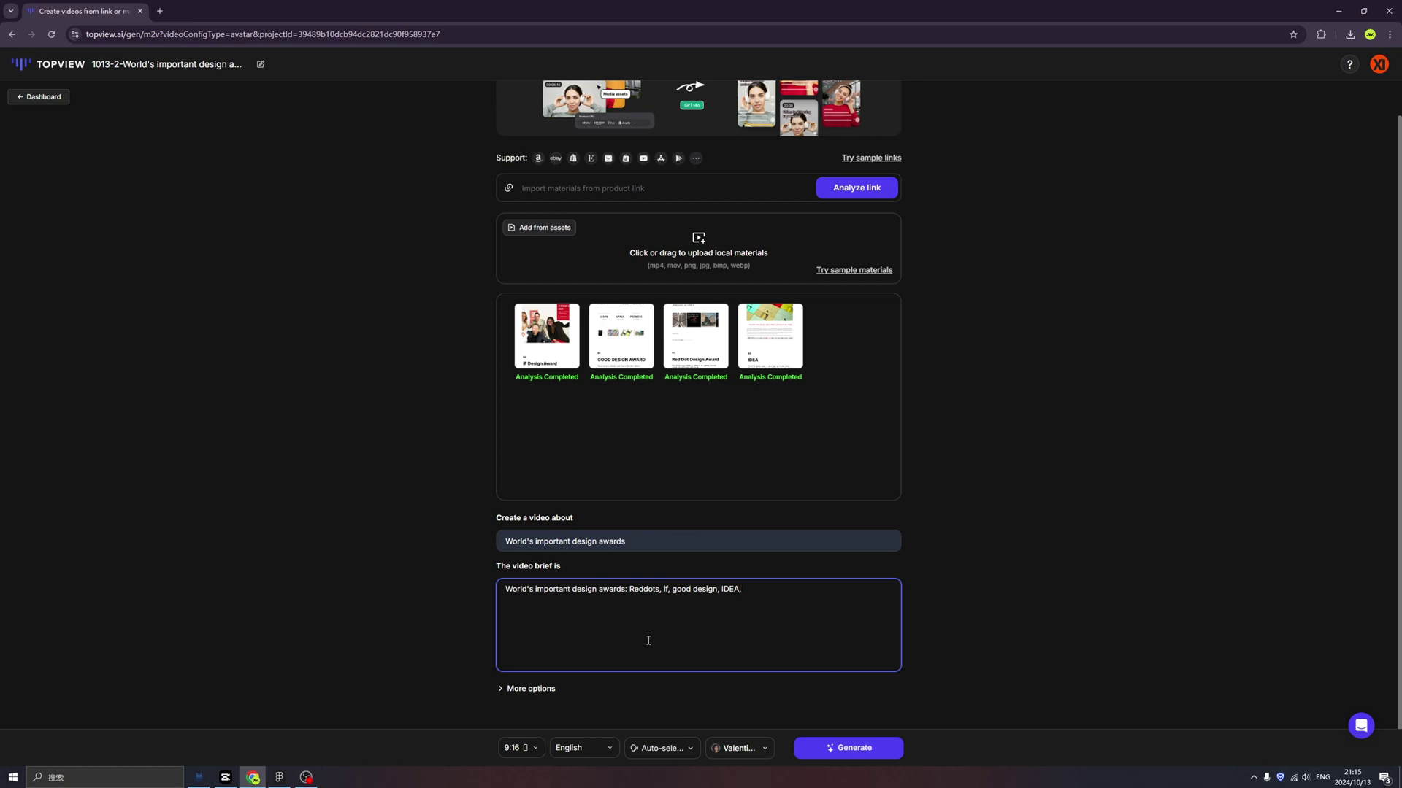
Check aspect-ratio and language options, then preview the UGC, advertisement and narrative voices.
left_click(539, 746)
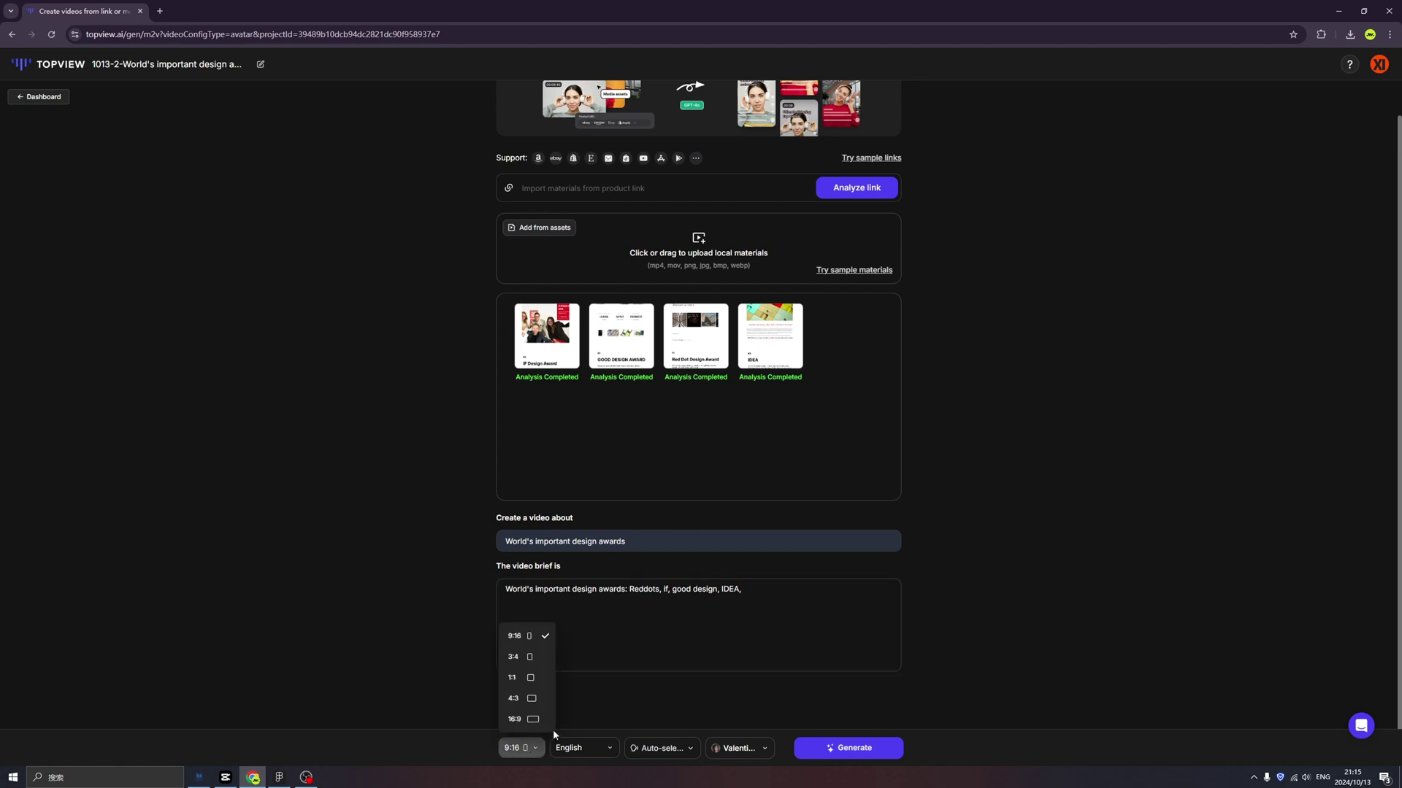
left_click(597, 750)
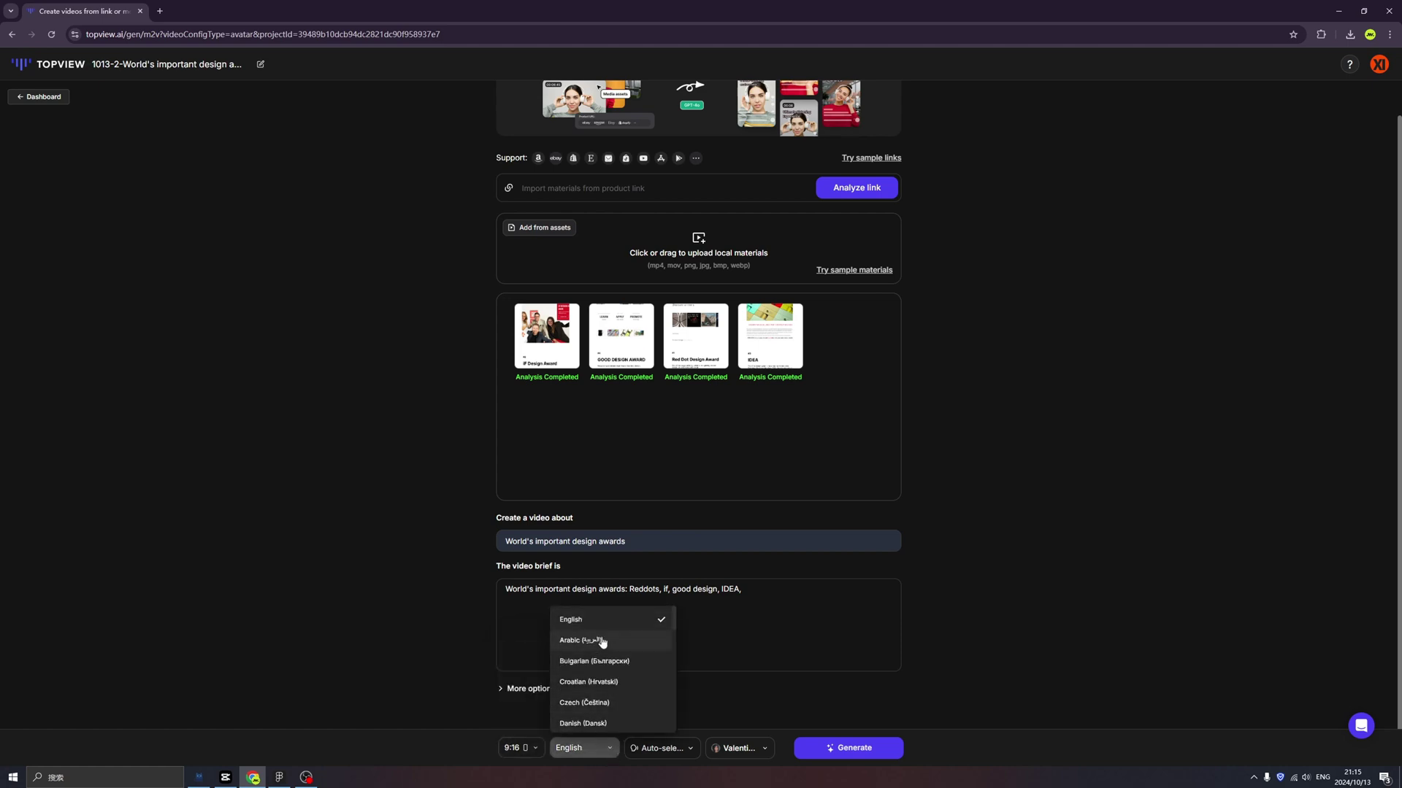
left_click(670, 749)
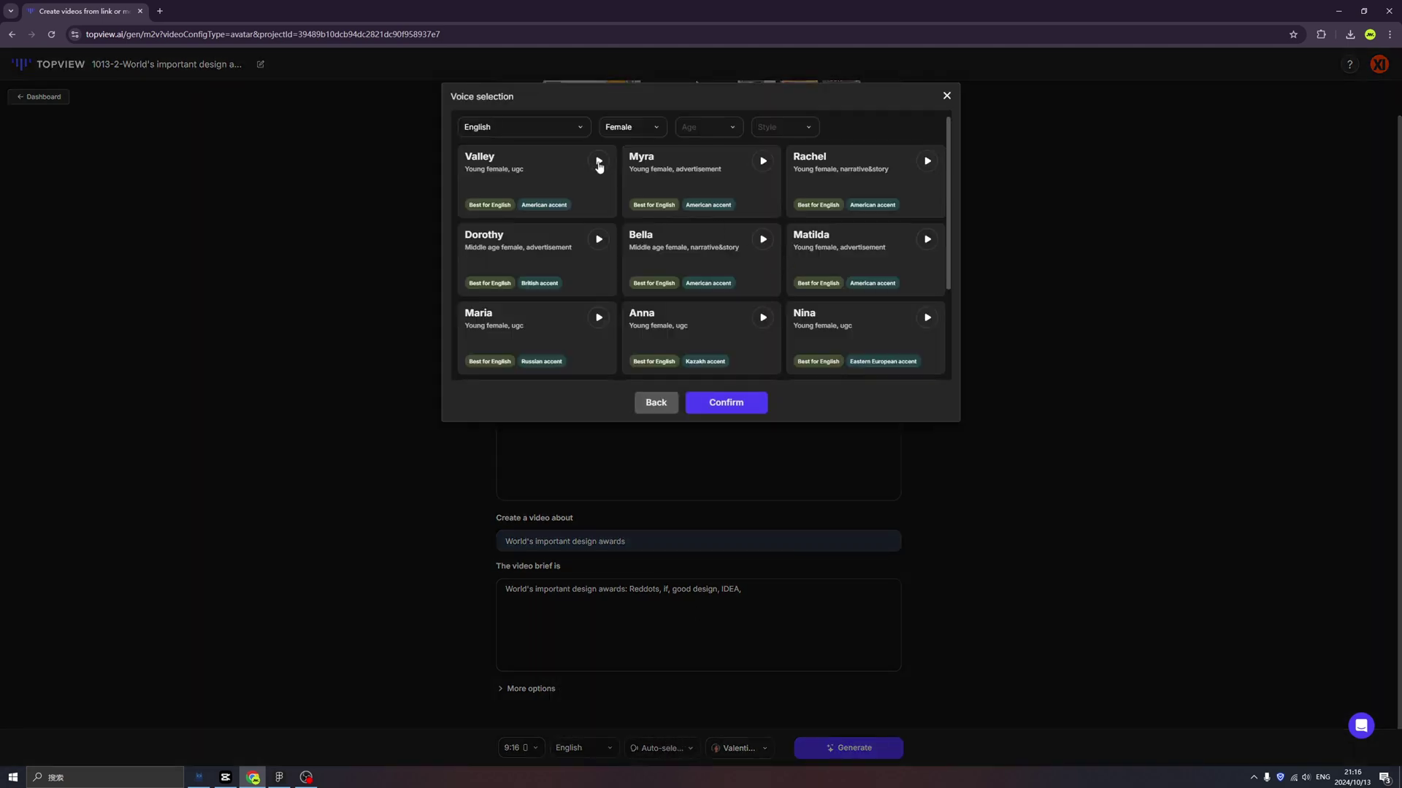
left_click(598, 165)
left_click(597, 162)
left_click(766, 167)
left_click(766, 167)
left_click(927, 164)
left_click(927, 162)
Select the young female advertisement voice and confirm it as narrator.
scroll(750, 223, "down", 5)
scroll(752, 226, "down", 2)
scroll(752, 219, "up", 8)
left_click(657, 130)
left_click(647, 129)
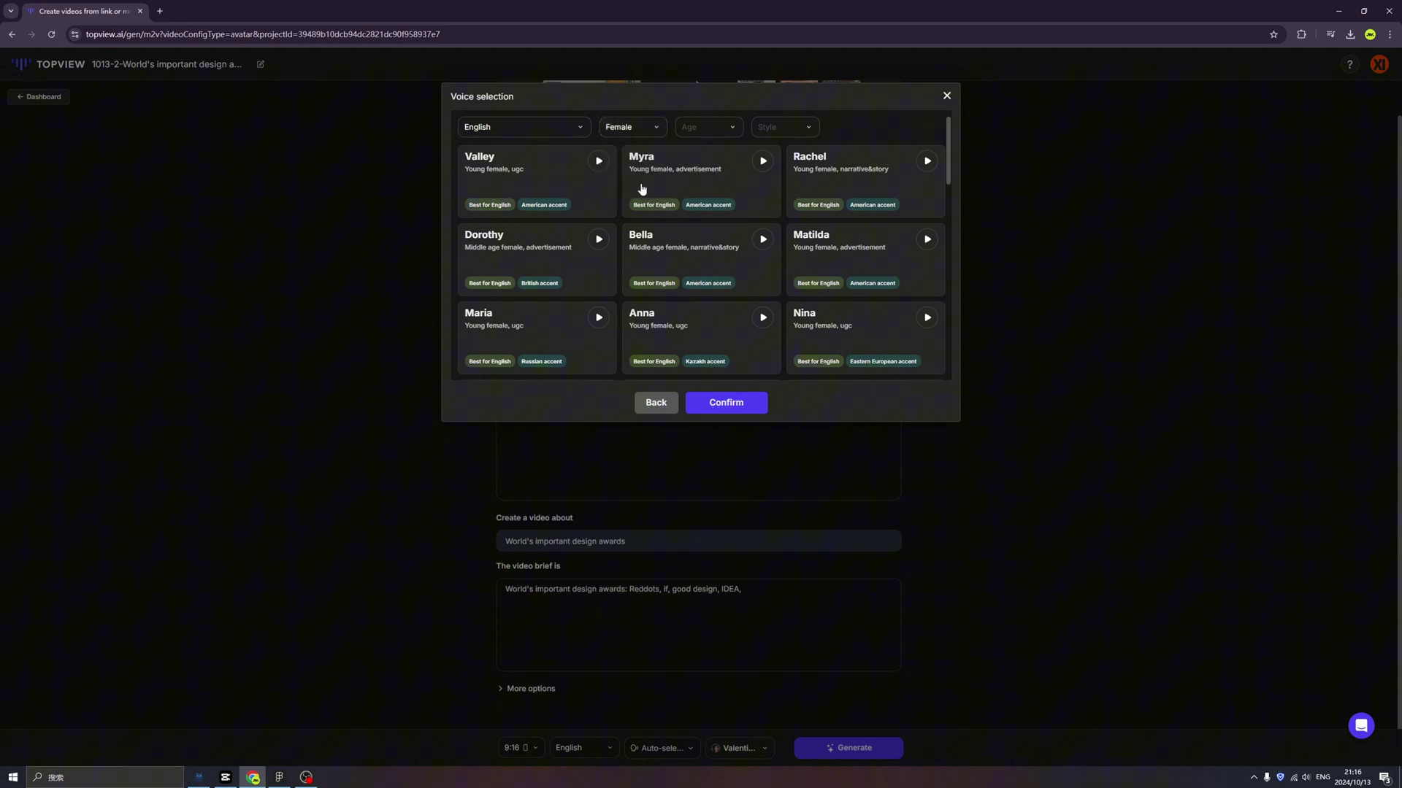
left_click(762, 164)
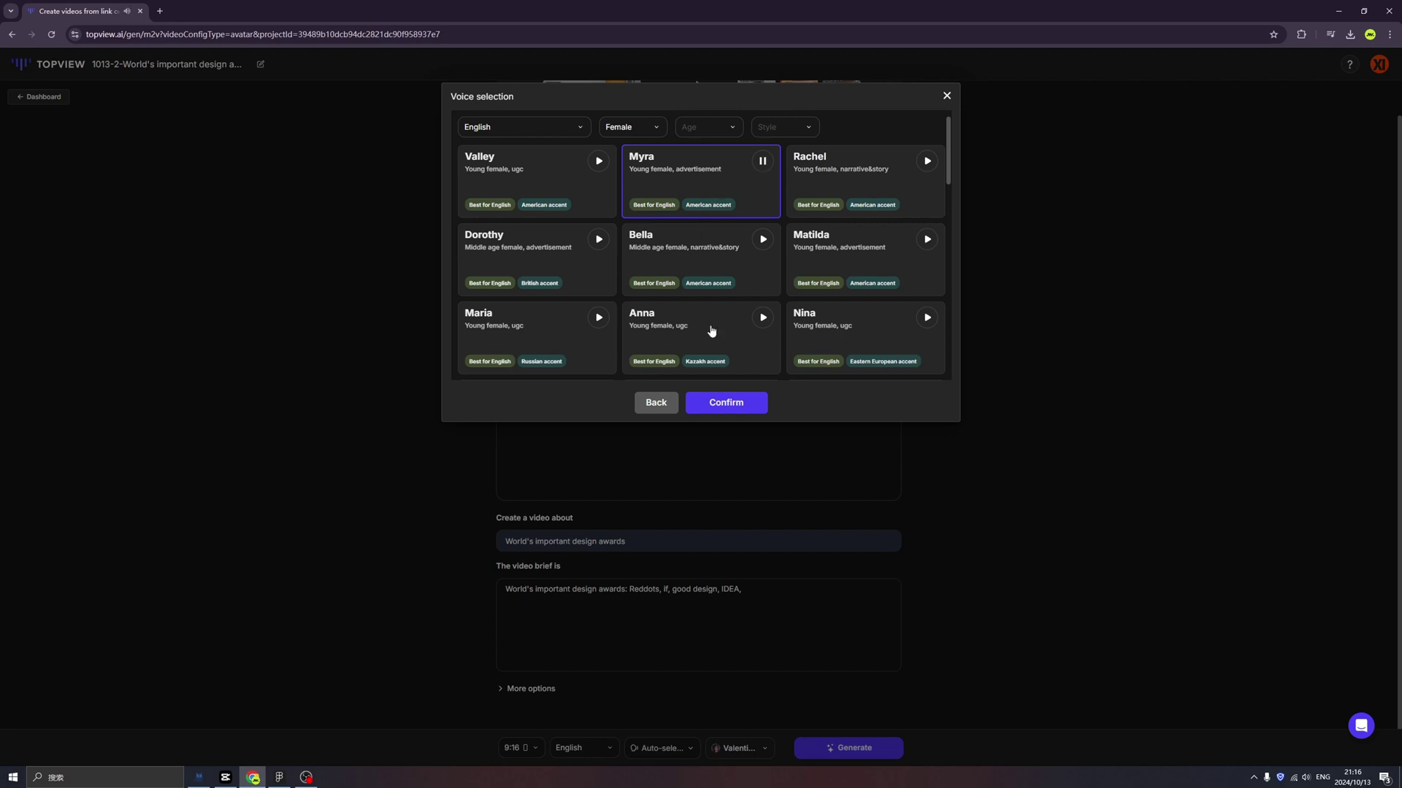
left_click(727, 404)
Generate the avatar videos, preview the first, and export the #2 video without a watermark.
left_click(854, 748)
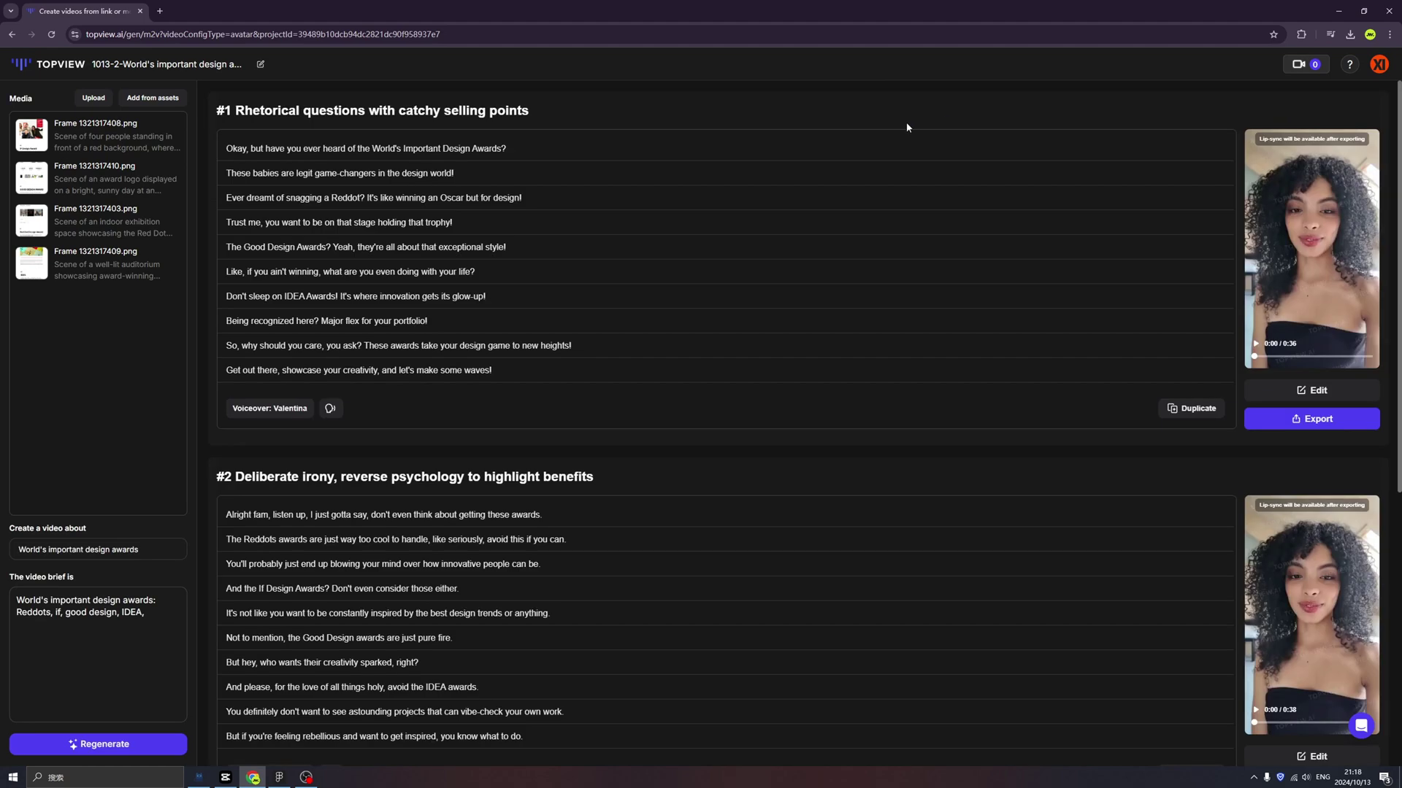
left_click(1256, 348)
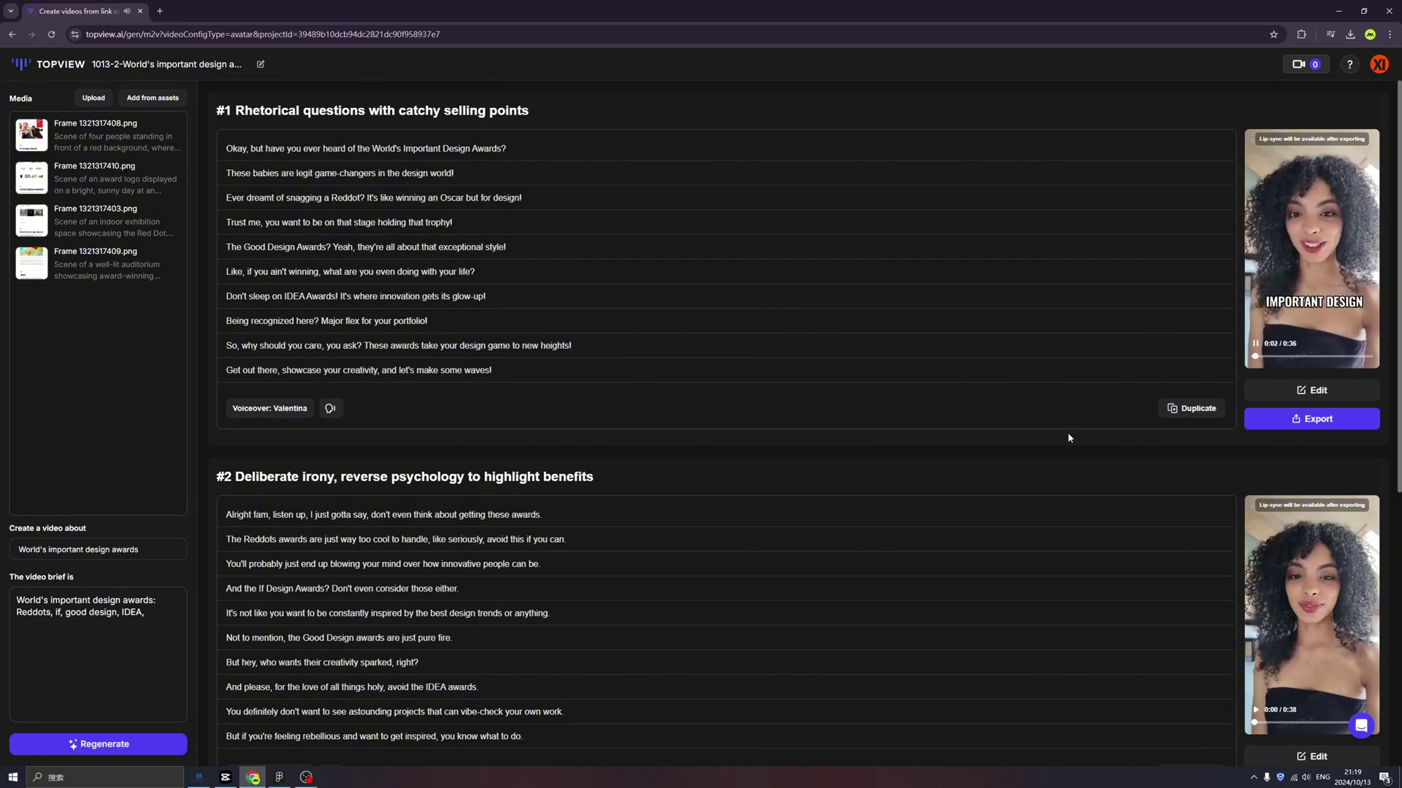
scroll(1067, 438, "down", 3)
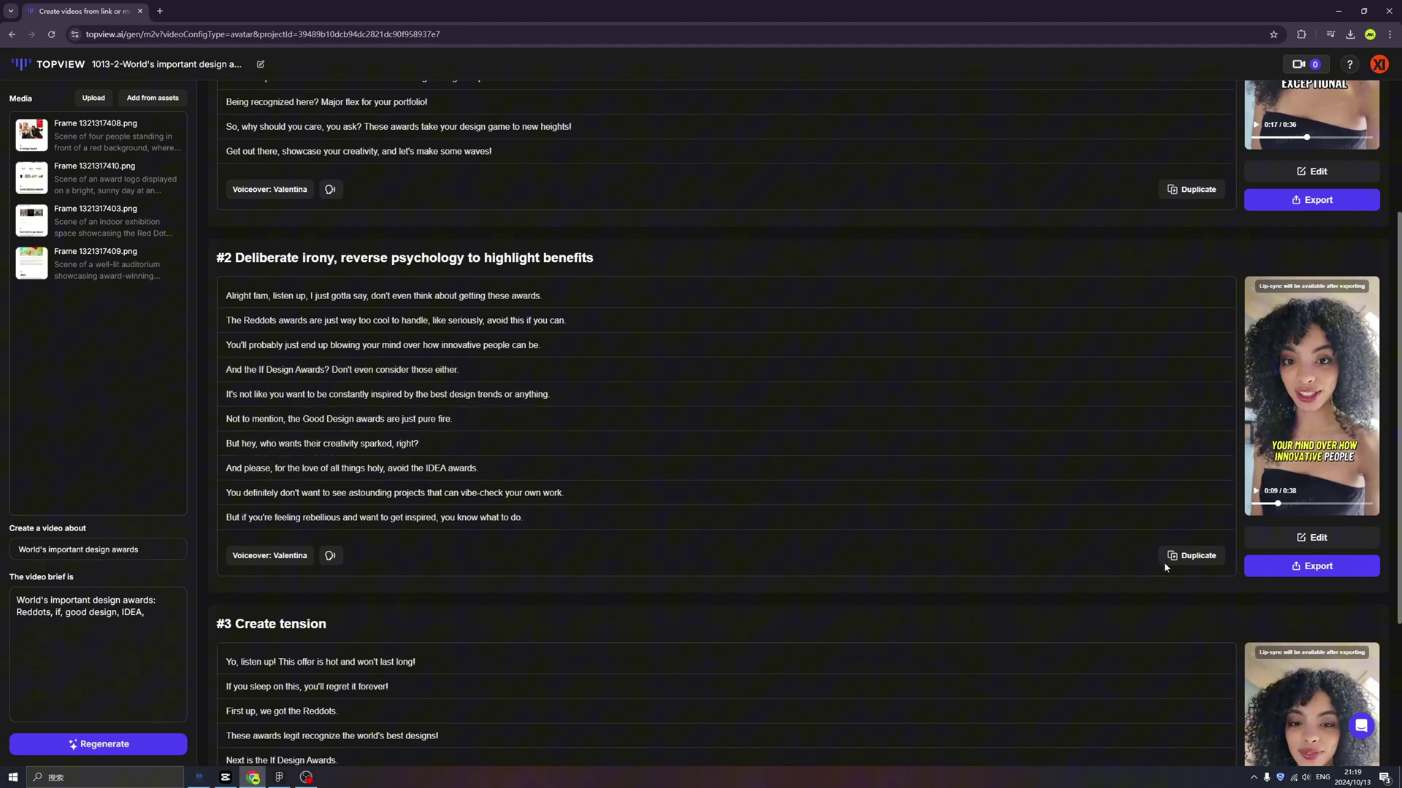
left_click(1306, 573)
left_click(795, 389)
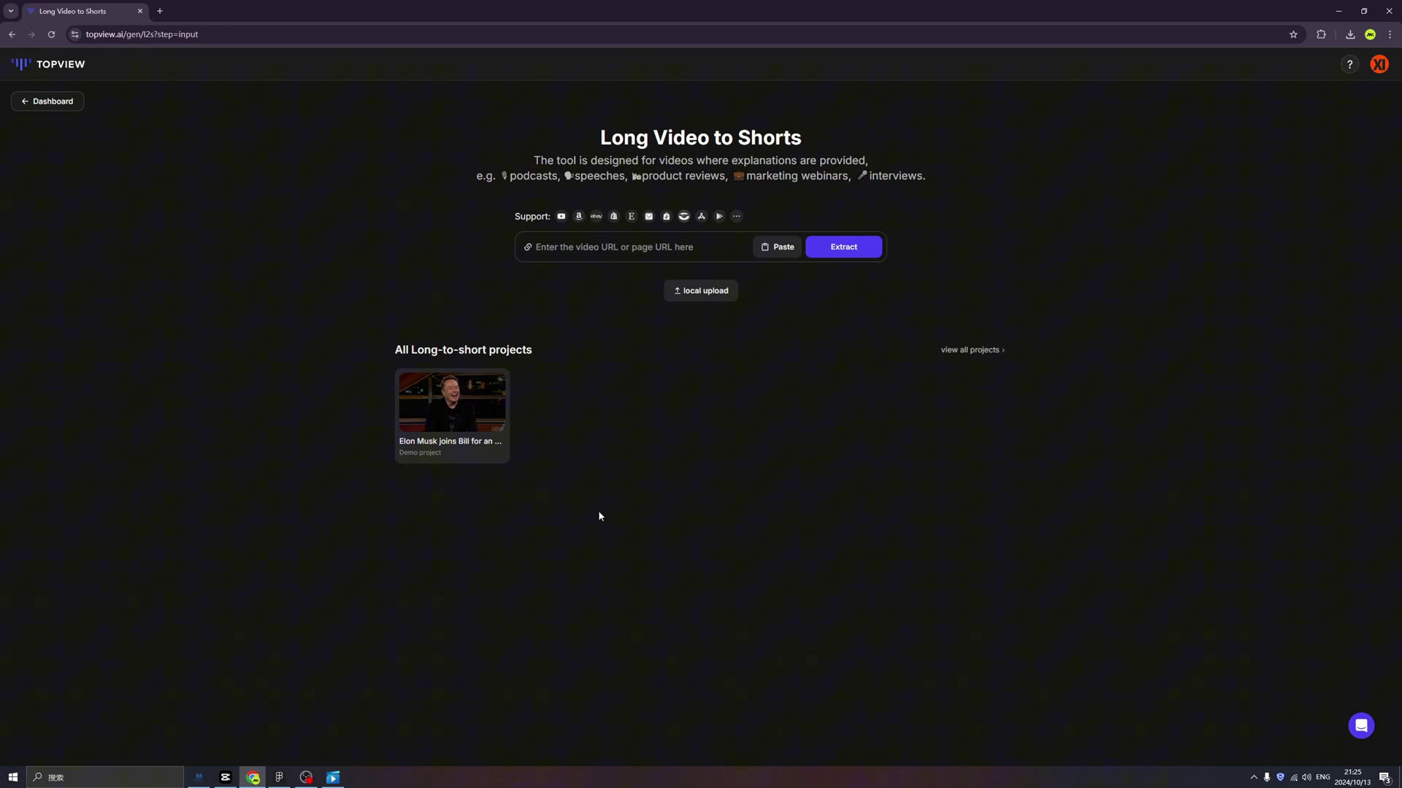
Load the UX Design 2024 video and filter clips on 'What is UX design and why it's so hot'.
left_click(160, 11)
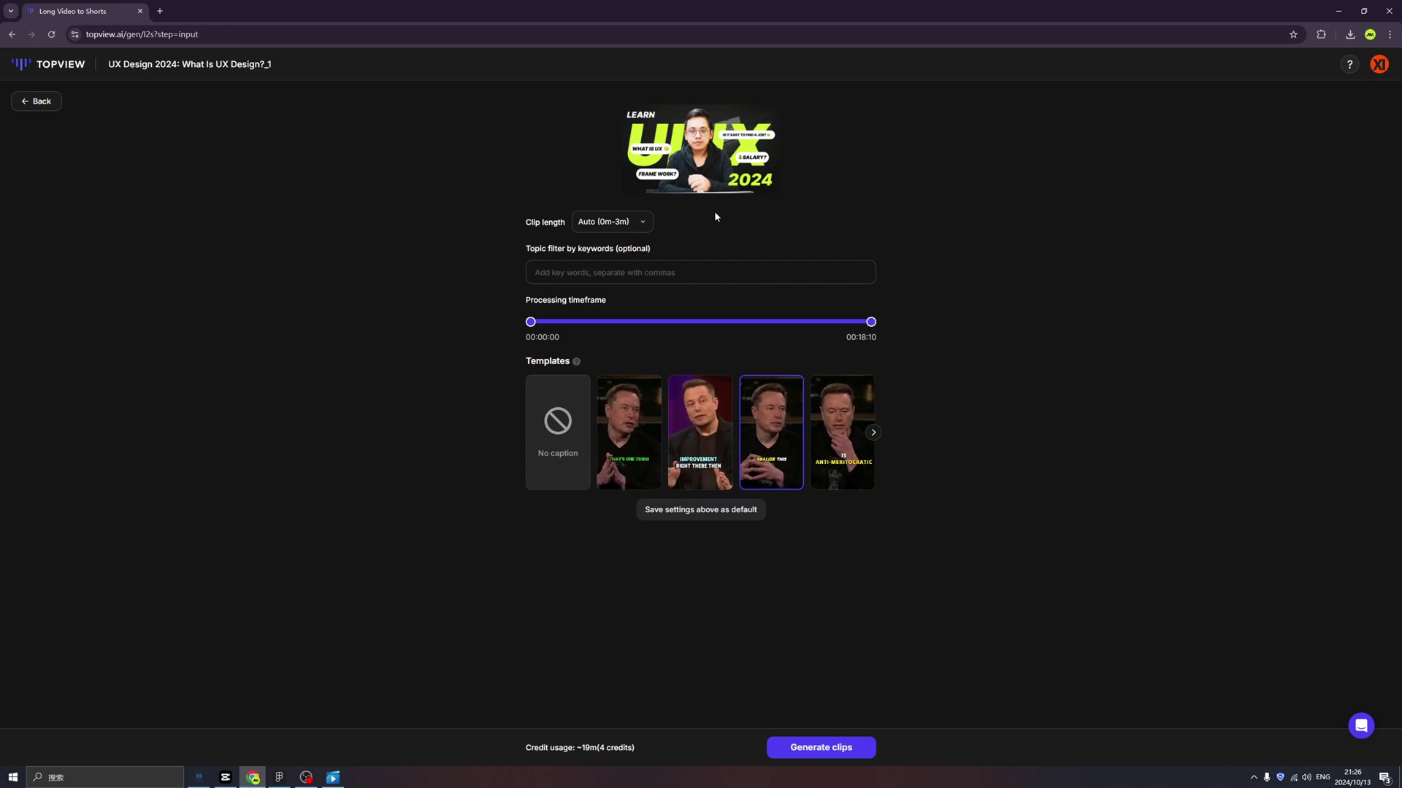
left_click(651, 281)
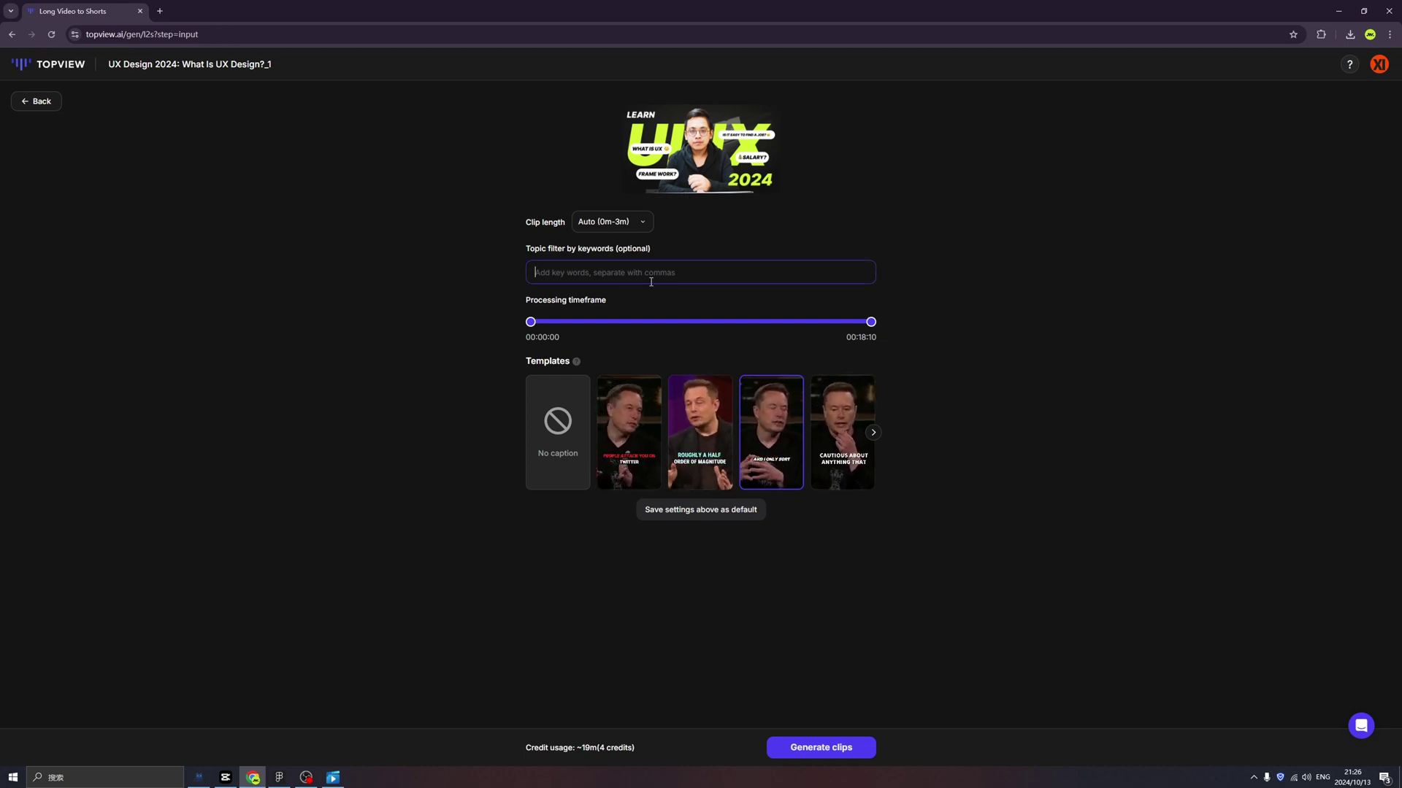
type("Wa")
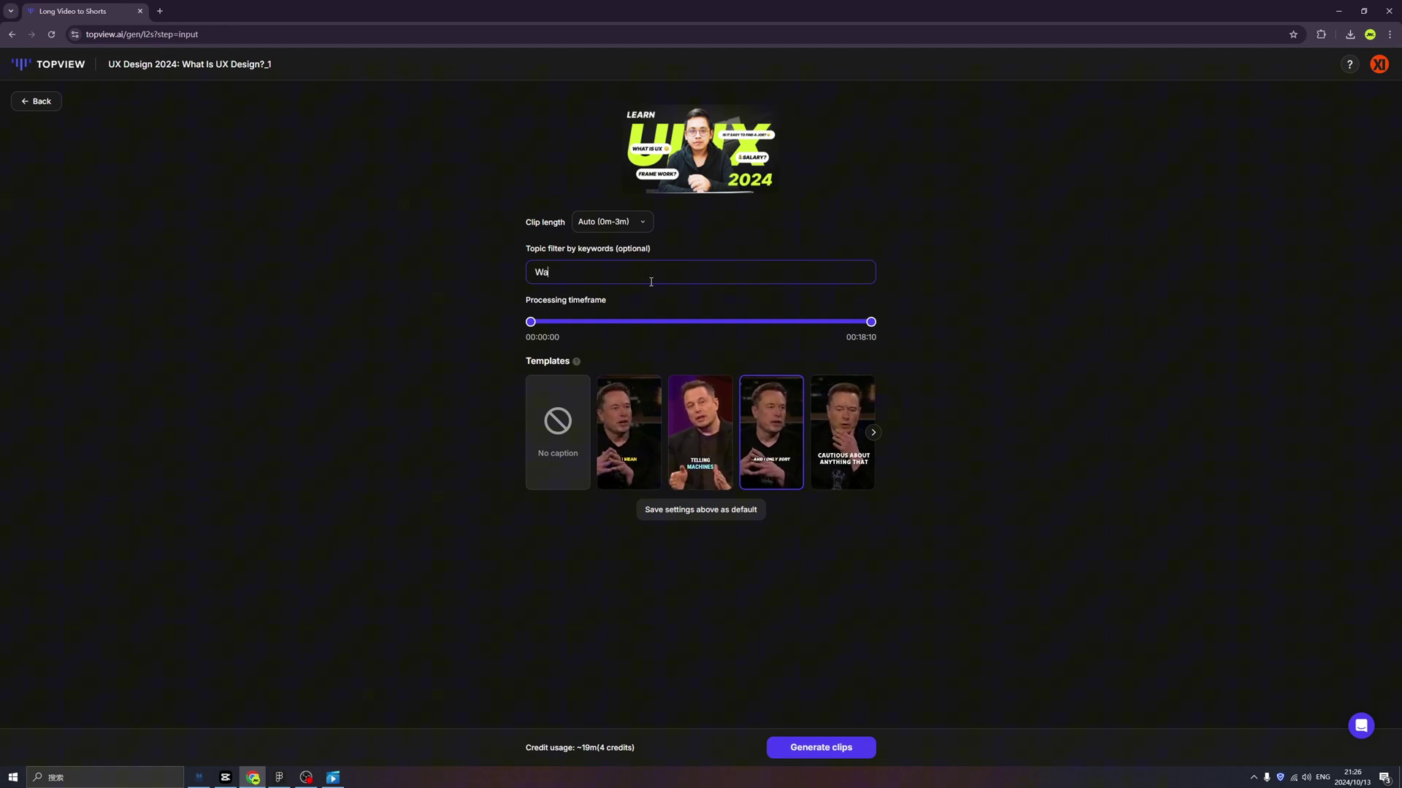
key("ctrl+a")
type("What is UX design and why it's so hot")
left_click(923, 447)
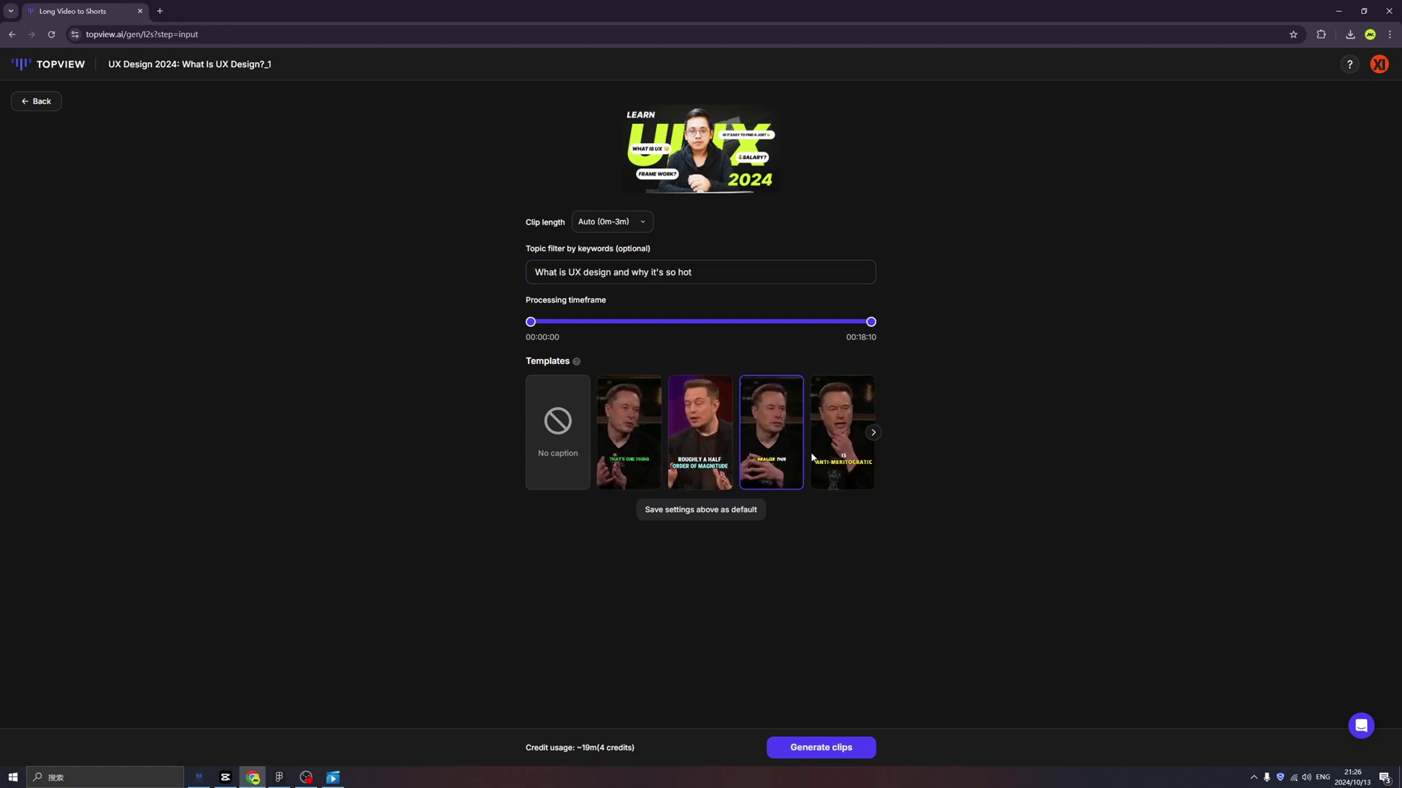
scroll(803, 453, "right", 3)
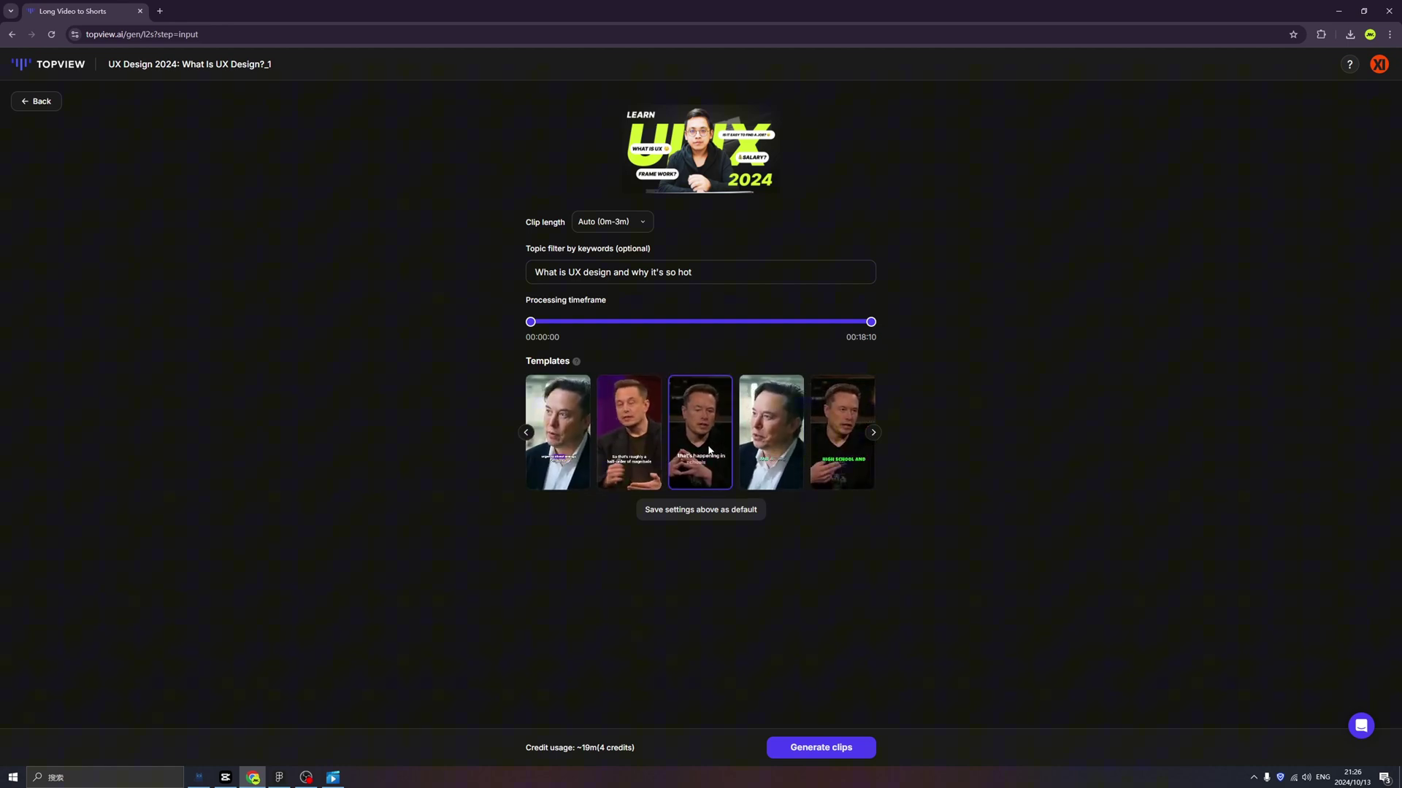
Generate shorts from the UX video and scroll through the scored clip results.
left_click(838, 753)
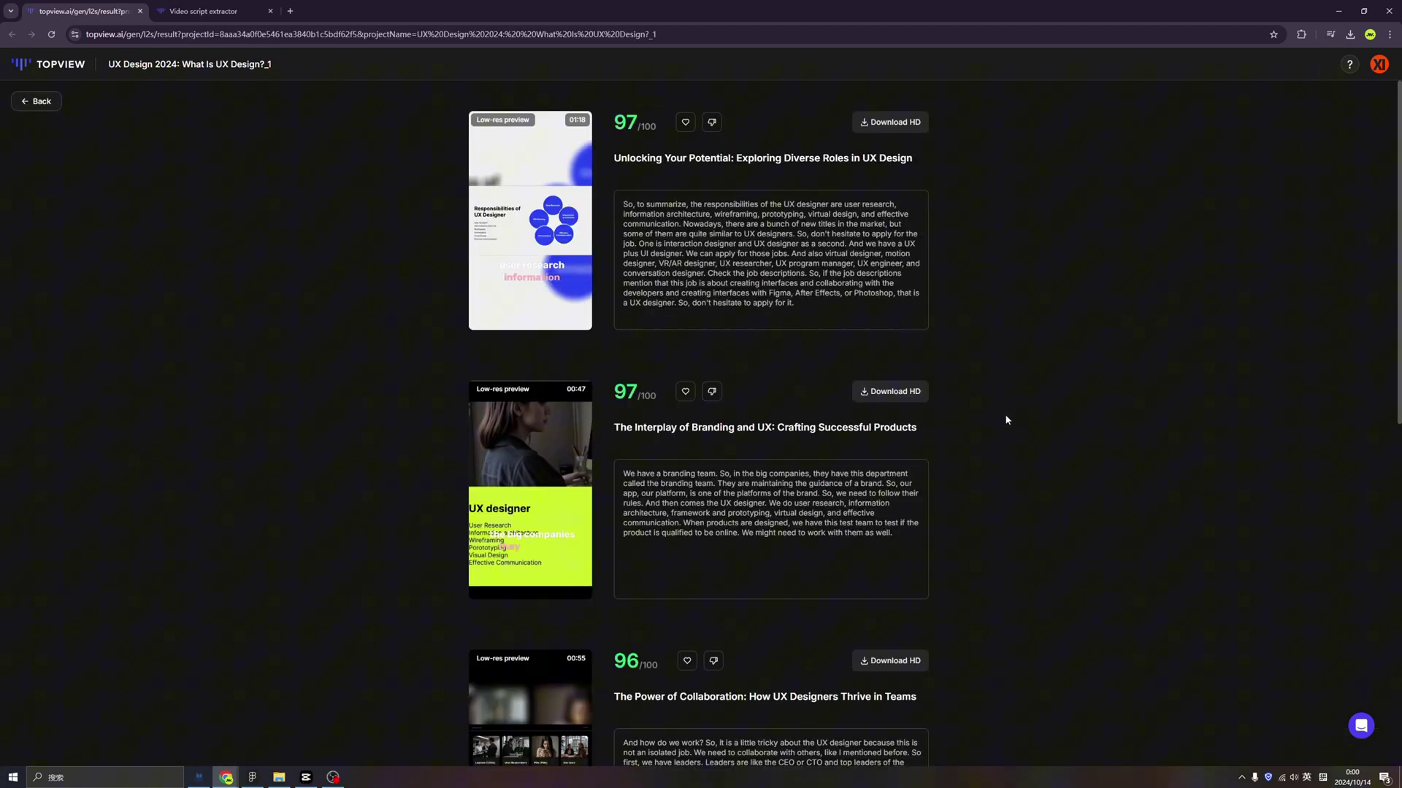
scroll(1005, 428, "down", 6)
scroll(1003, 410, "down", 2)
scroll(1003, 409, "up", 8)
scroll(536, 370, "down", 7)
scroll(535, 370, "down", 2)
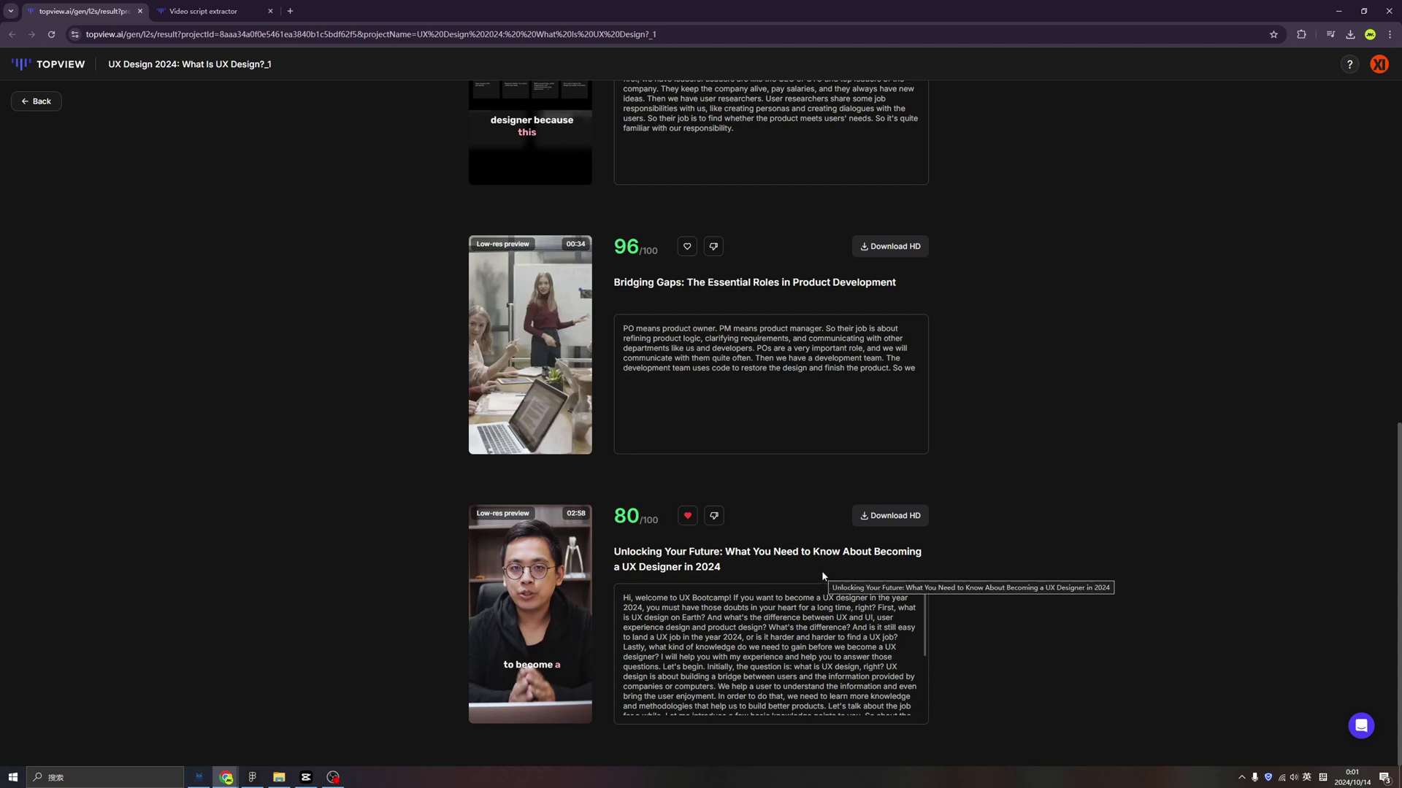
Download the 80/100 clip in HD and keep it liked.
left_click(896, 524)
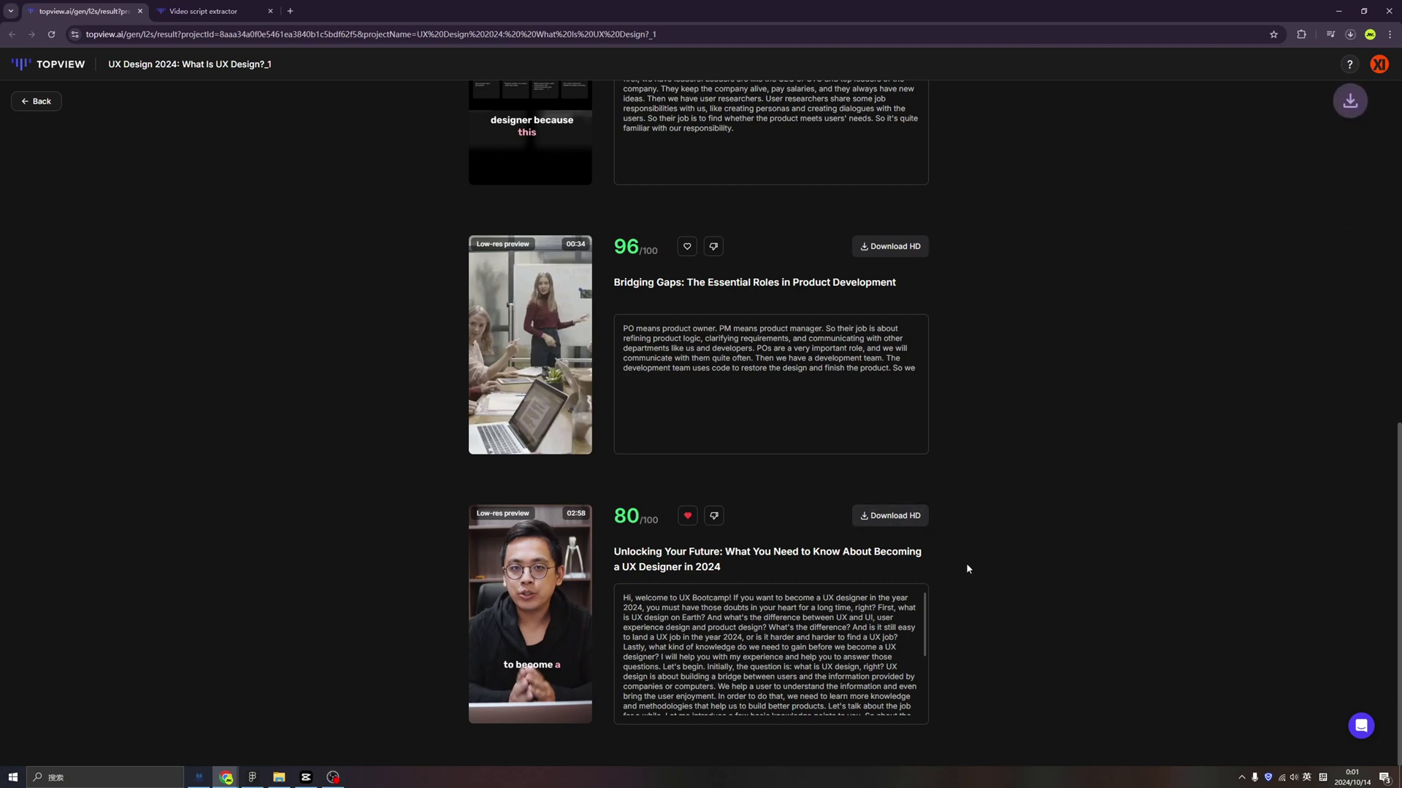
left_click(687, 516)
left_click(687, 519)
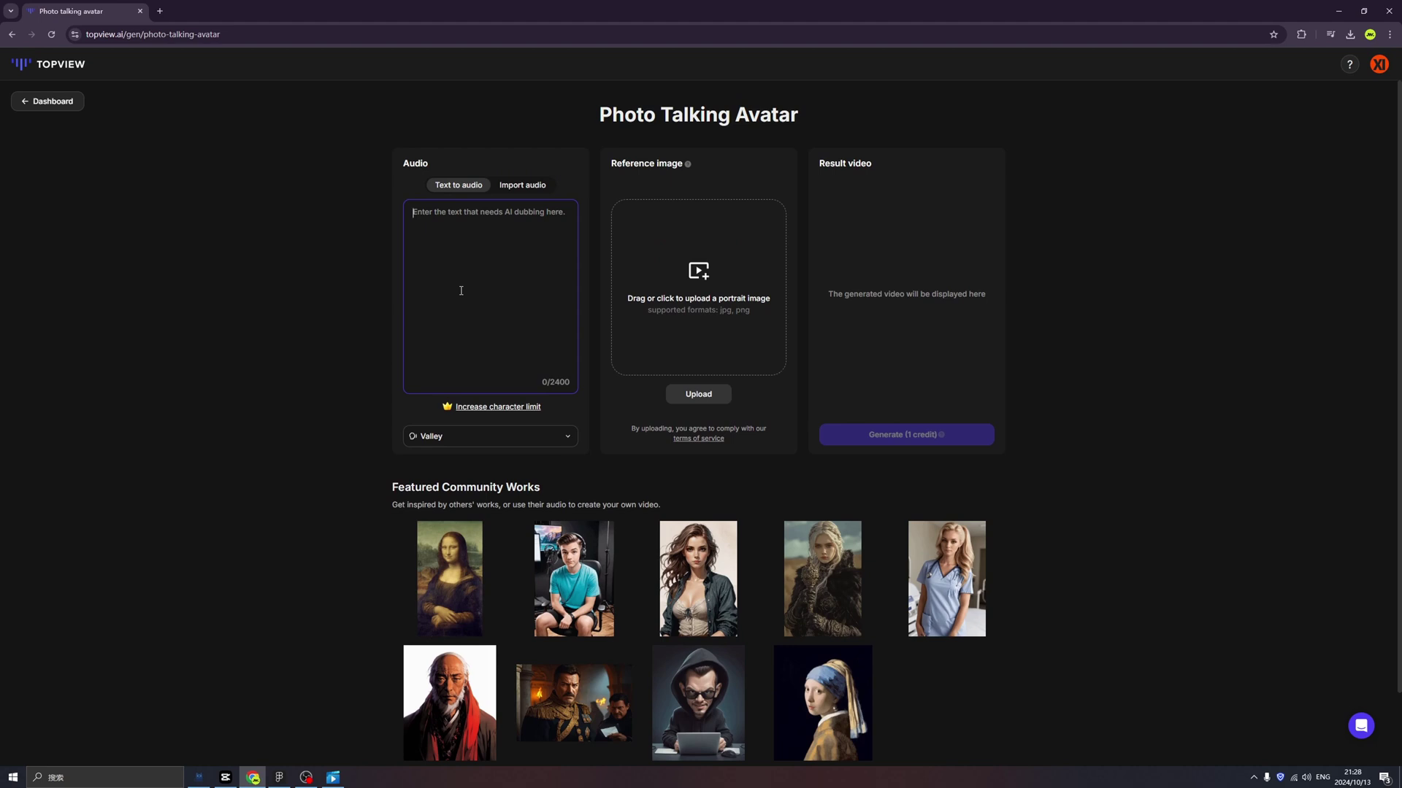
Generate a talking photo of an uploaded portrait reading the UX Bootcamp paragraph in the Valley voice.
type("UX Bootcamp is an intensive, hands-on training program designed to equip designers with the skills they need to excel in the field of User Experience (UX). Whether you're a beginner looking to build foundational knowledge or a professional seeking to refine your UX skills, UX Bootcamp offers a structured, immersive environment to learn UX best practices, design thinking, and user-centered design.")
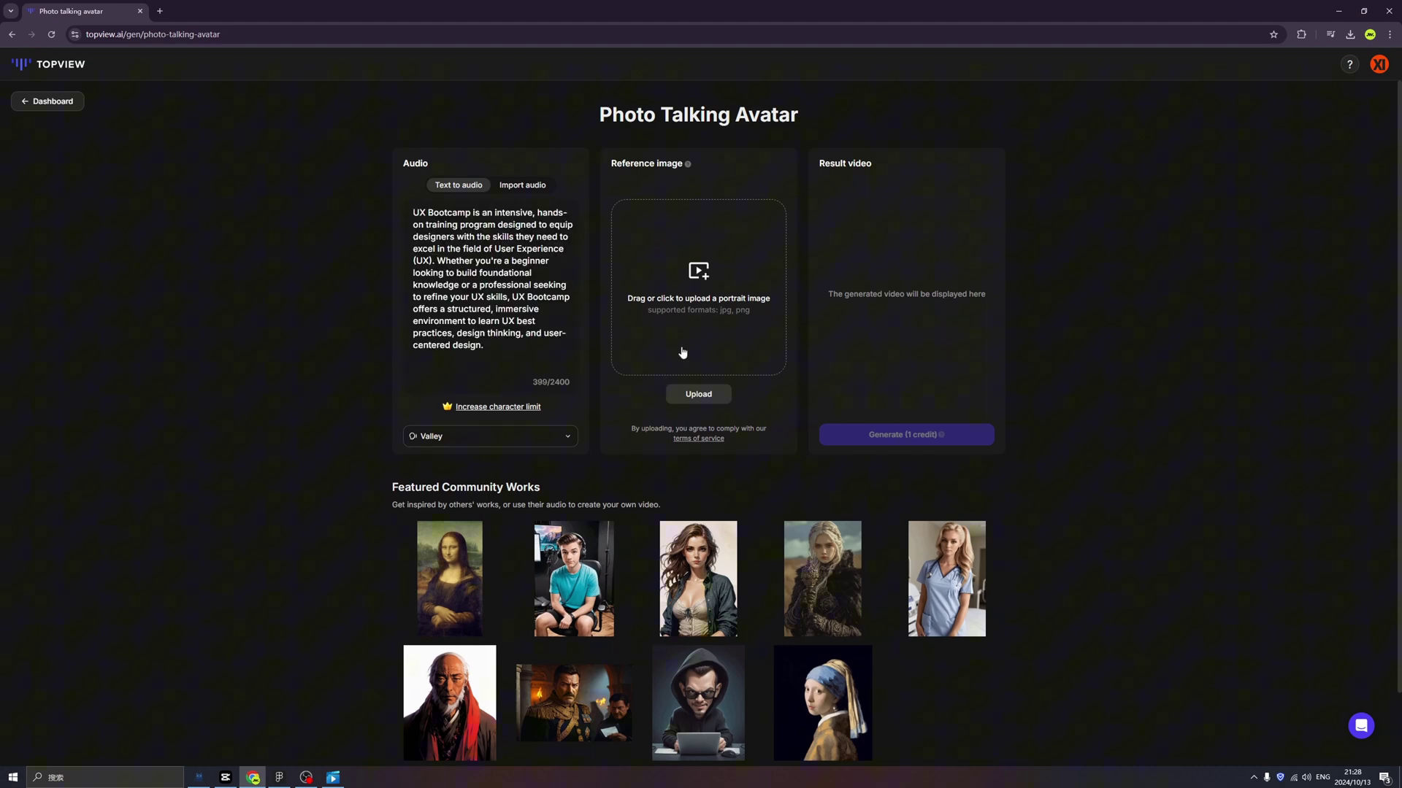
left_click(692, 311)
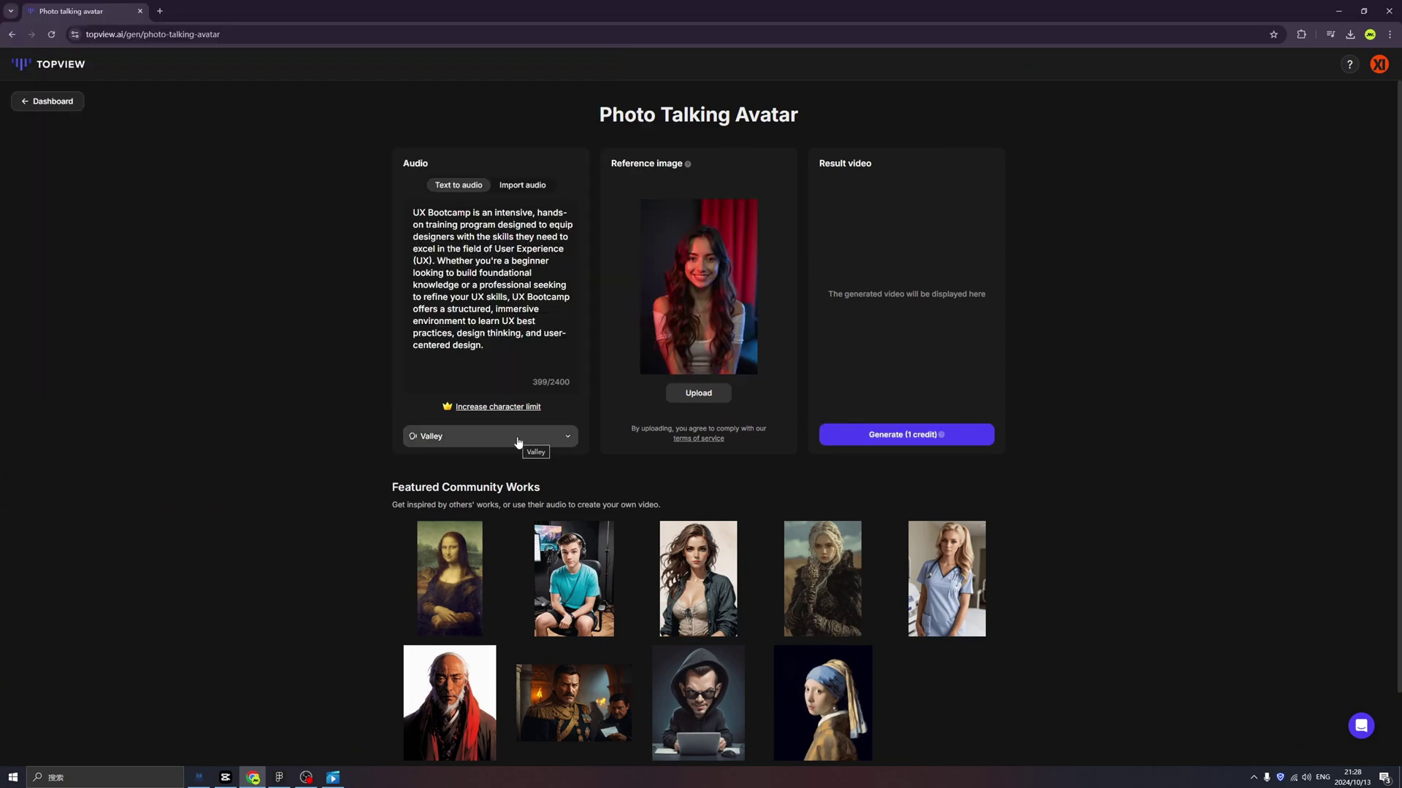
left_click(518, 437)
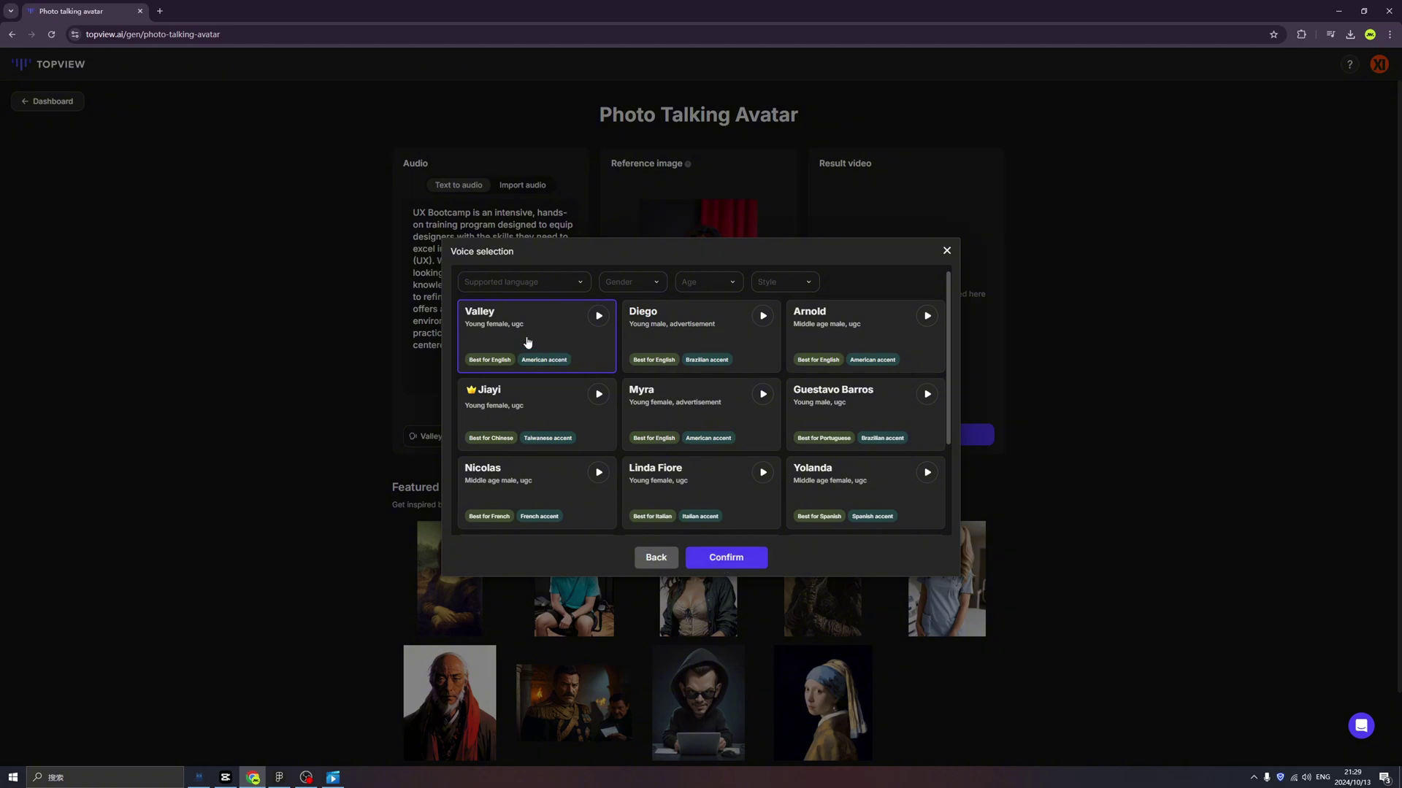
left_click(726, 558)
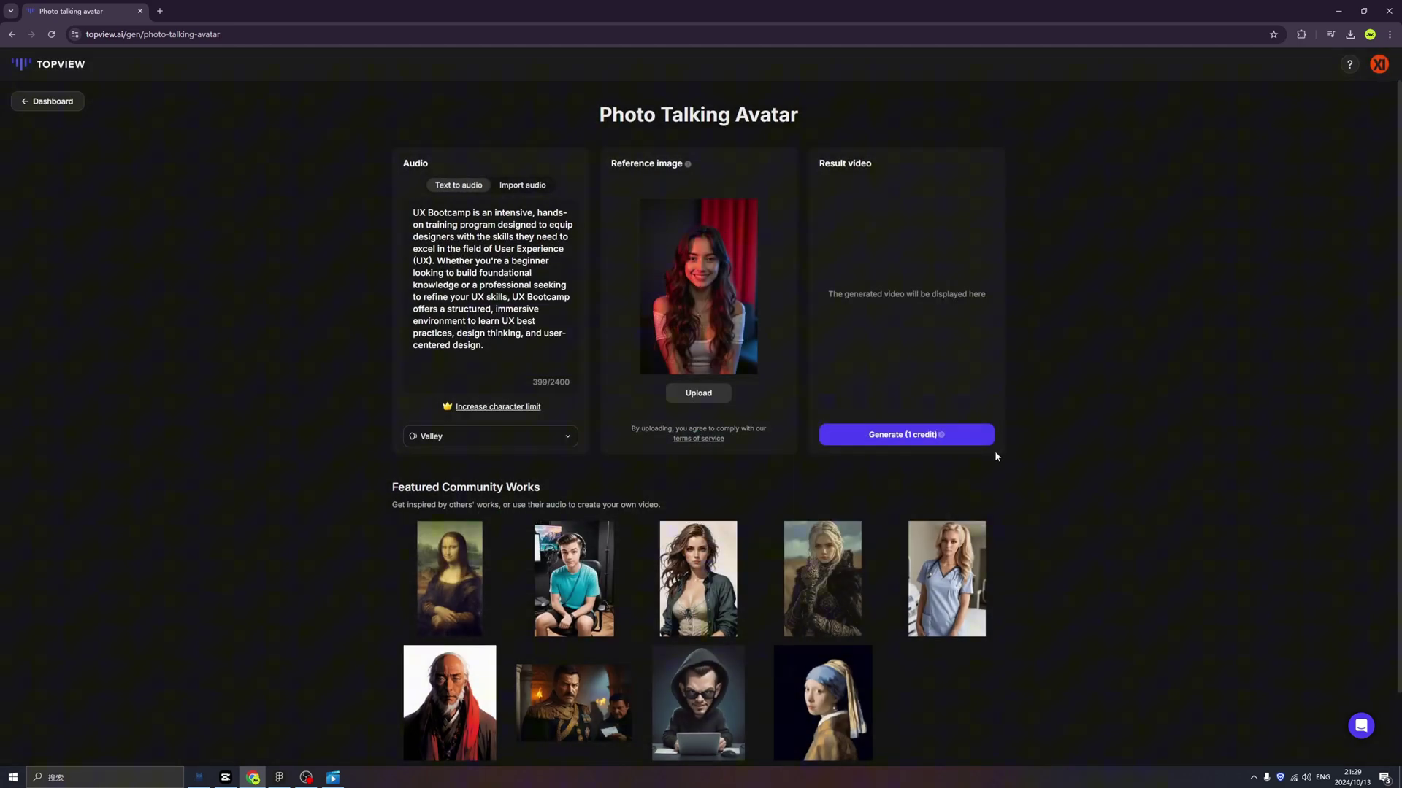
left_click(935, 435)
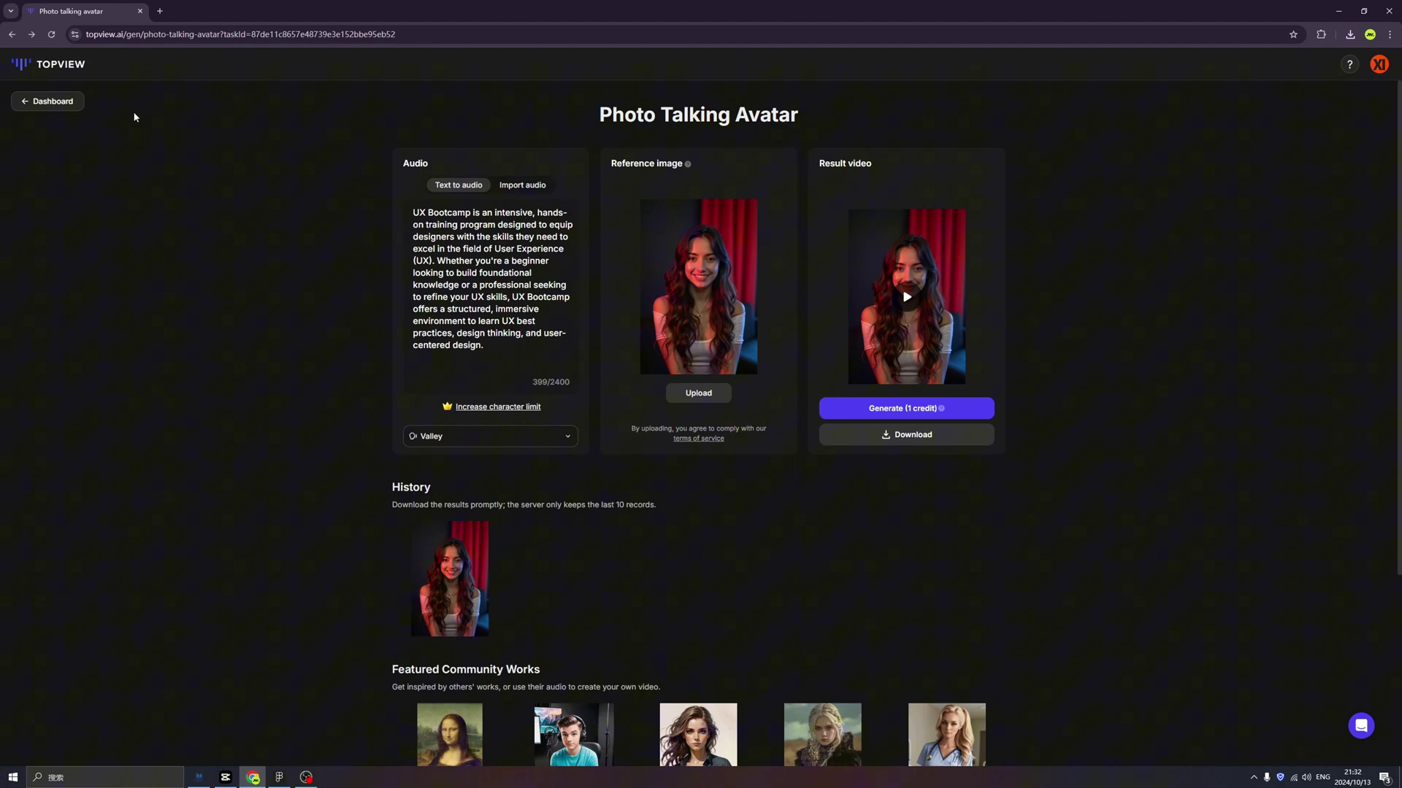
Paste the UX Bootcamp paragraph into the AI Voice Generator and select the Myra voice.
left_click(51, 100)
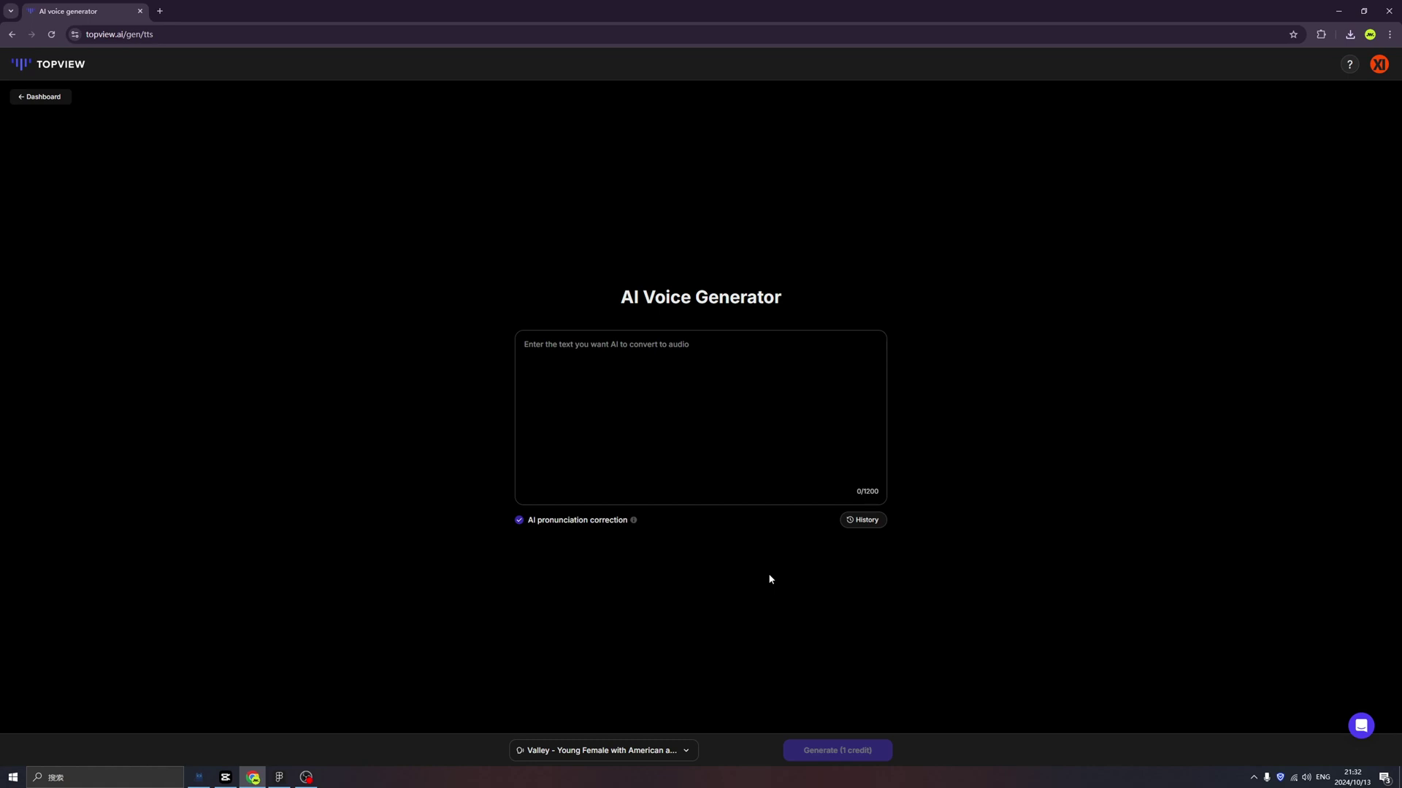
left_click(651, 388)
key("ctrl+v")
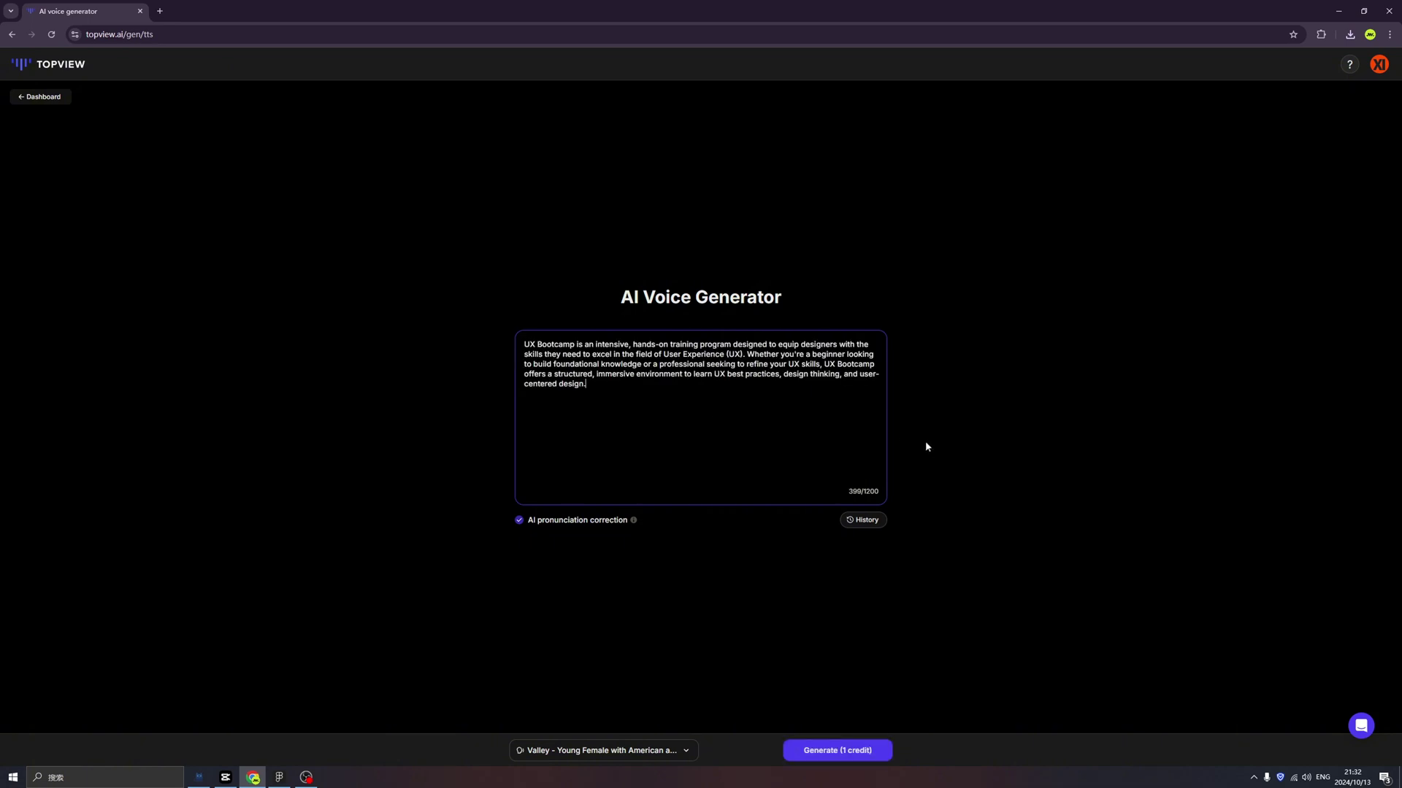
left_click(641, 750)
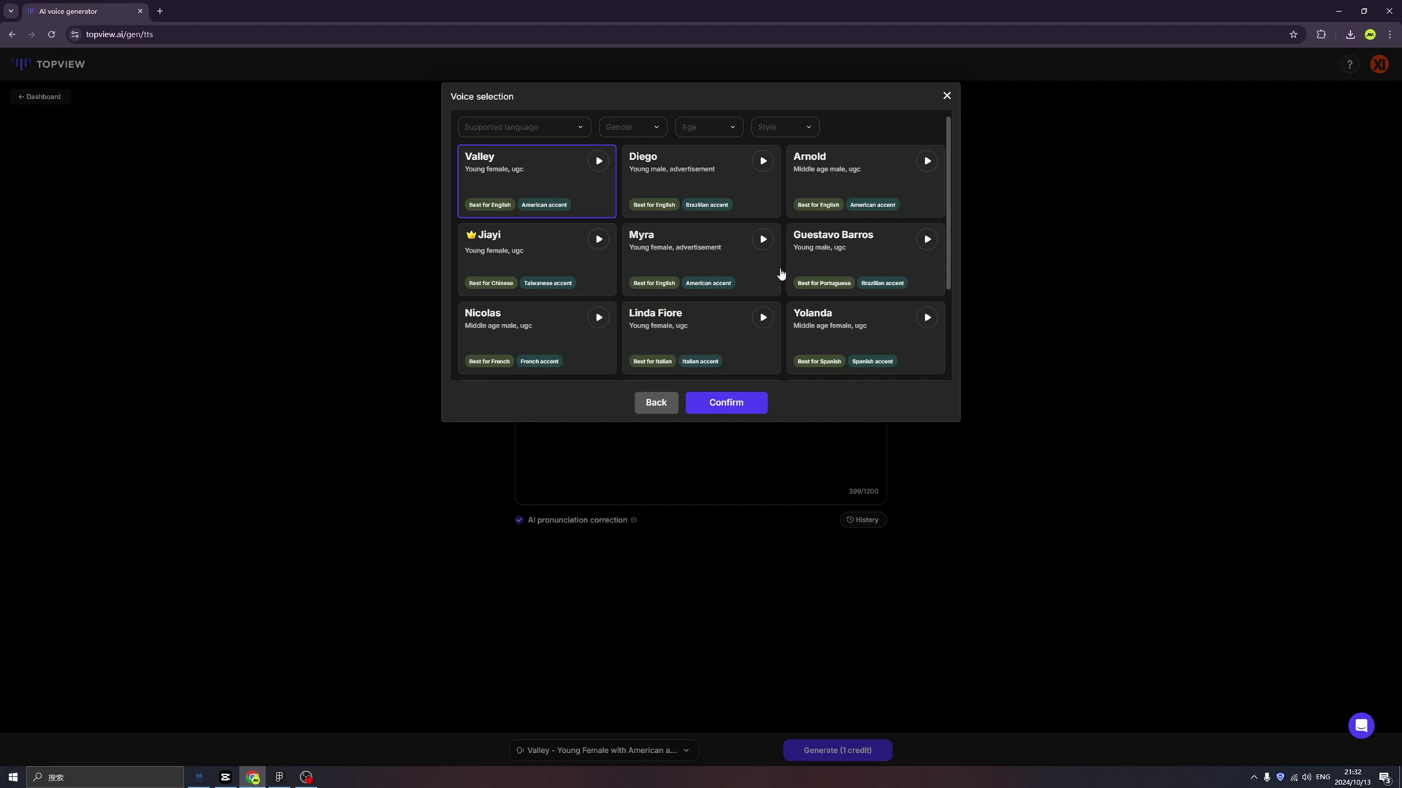
left_click(839, 322)
left_click(719, 259)
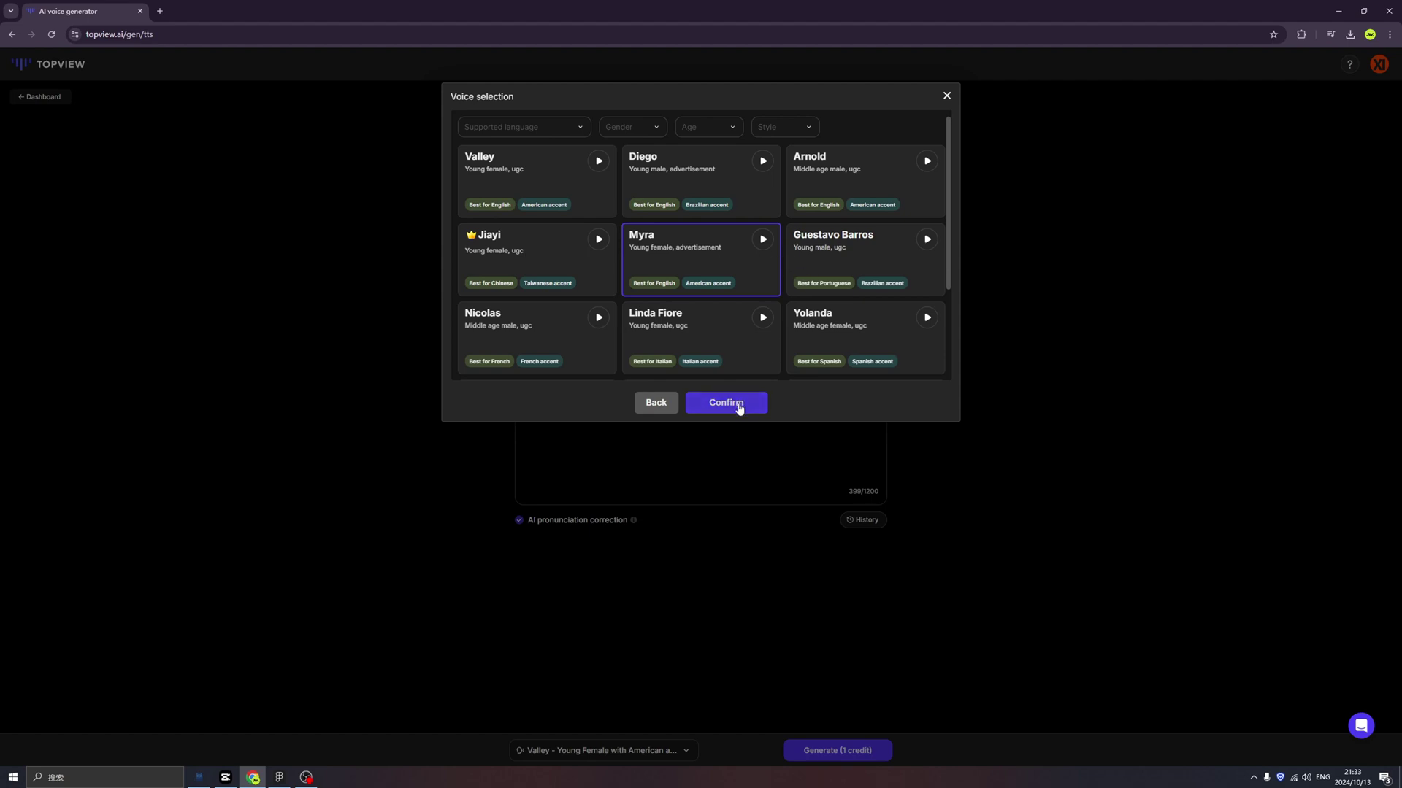
left_click(739, 409)
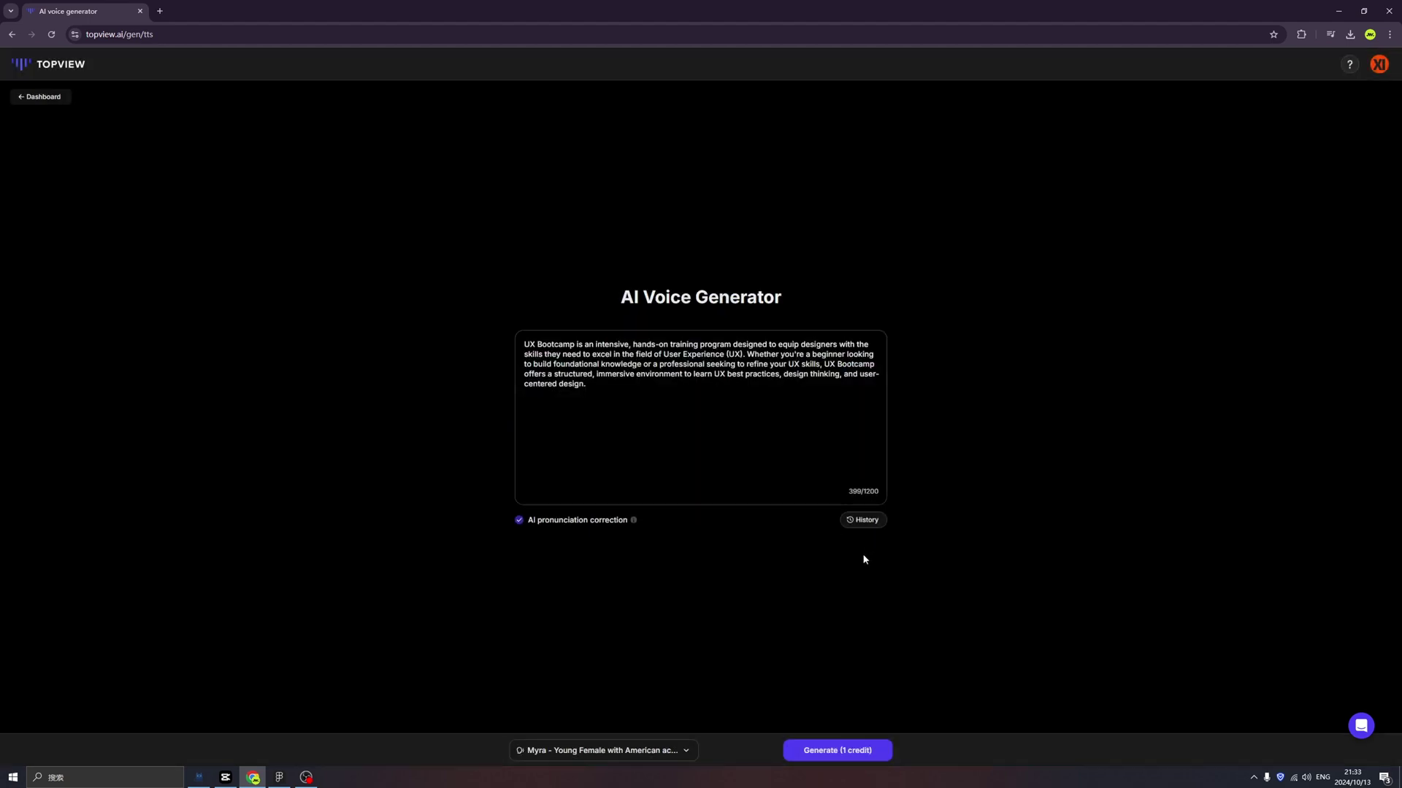
Generate the Myra voice audio, play it back, and download it.
left_click(847, 759)
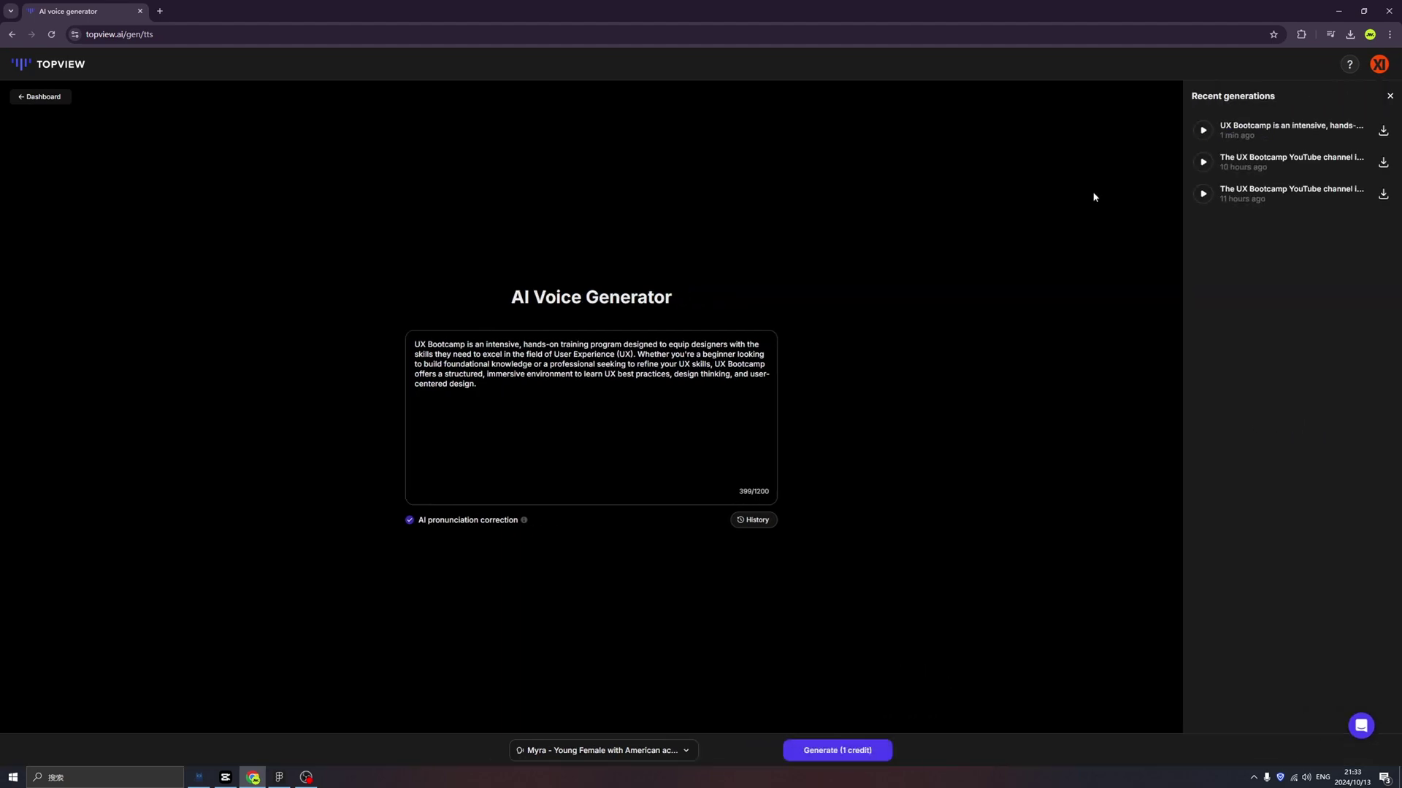
left_click(1202, 131)
left_click(1383, 131)
Paste the YouTube link into Video to Text, run Free extract, and view the Weekend Update transcript.
left_click(64, 70)
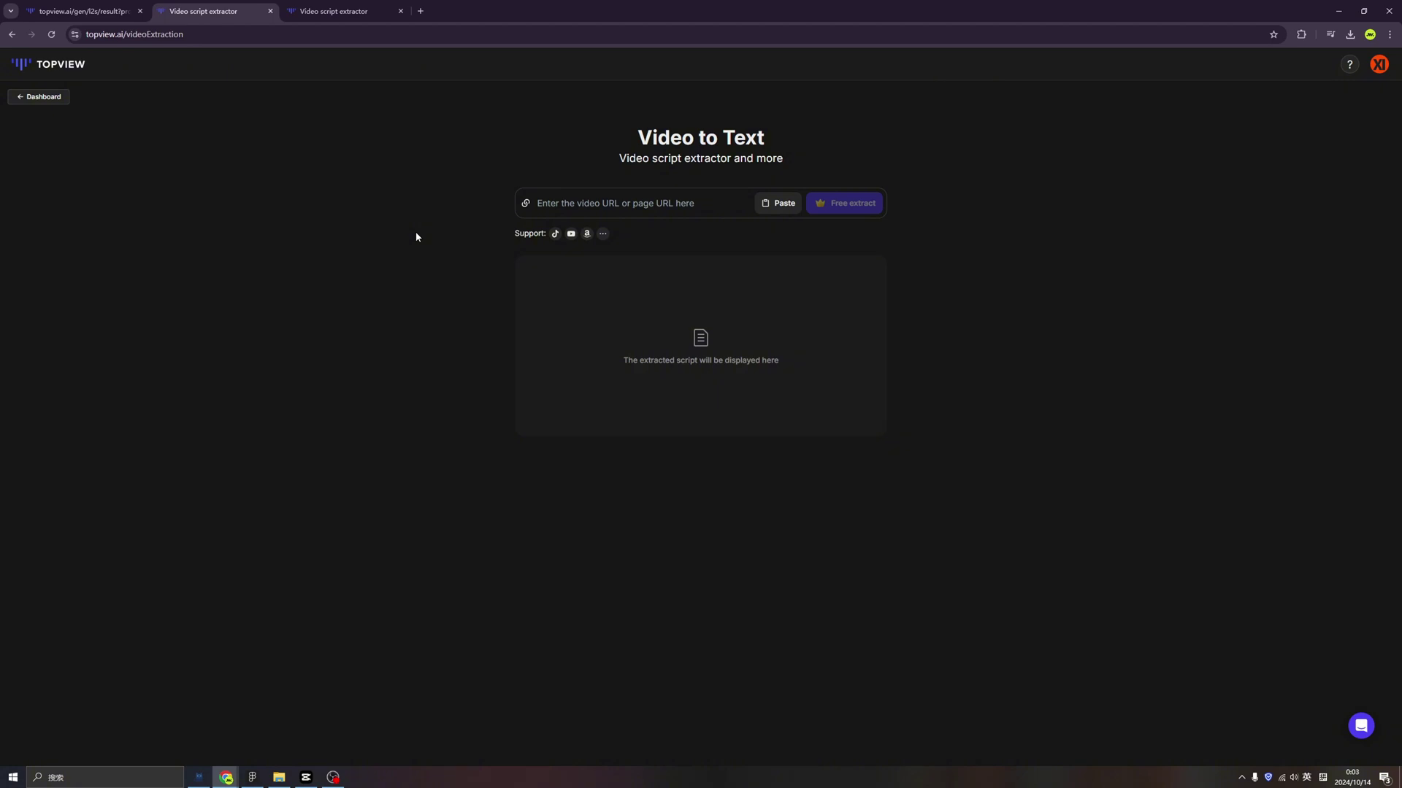
left_click(577, 206)
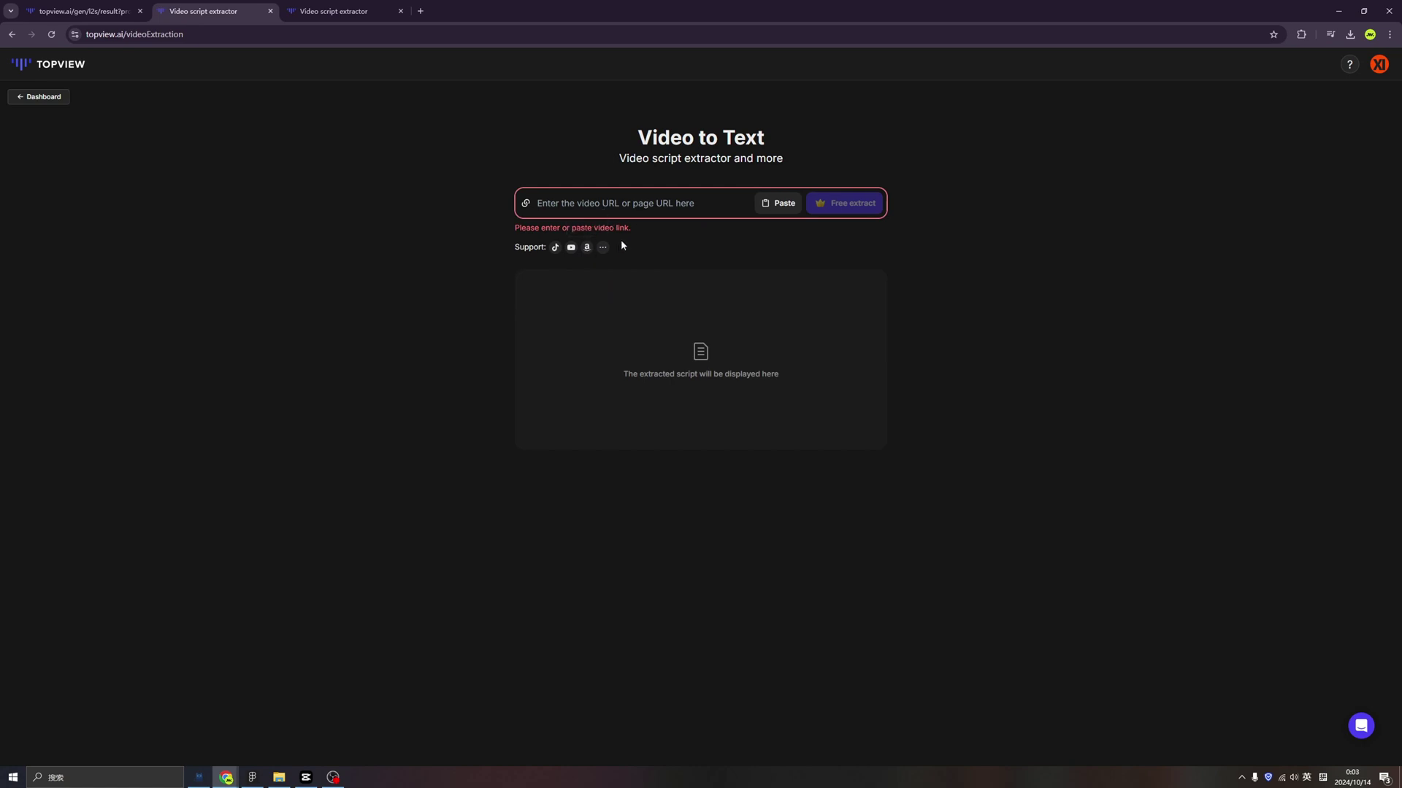
left_click(564, 206)
type("https://www.youtube.com/watch?v=fYdS4n8cKzo")
left_click(852, 213)
key("ctrl+Tab")
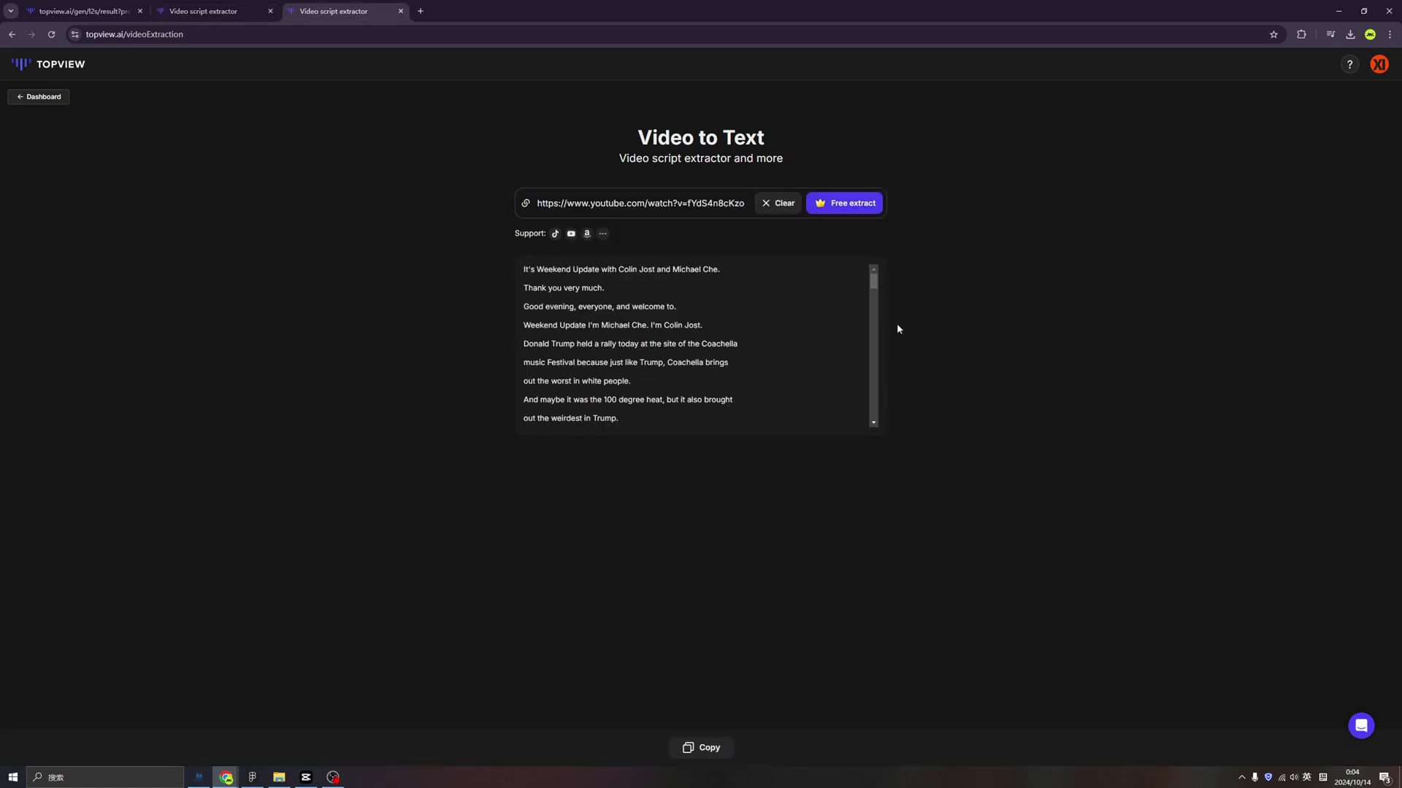
left_click_drag(873, 281, 858, 412)
scroll(859, 412, "up", 1)
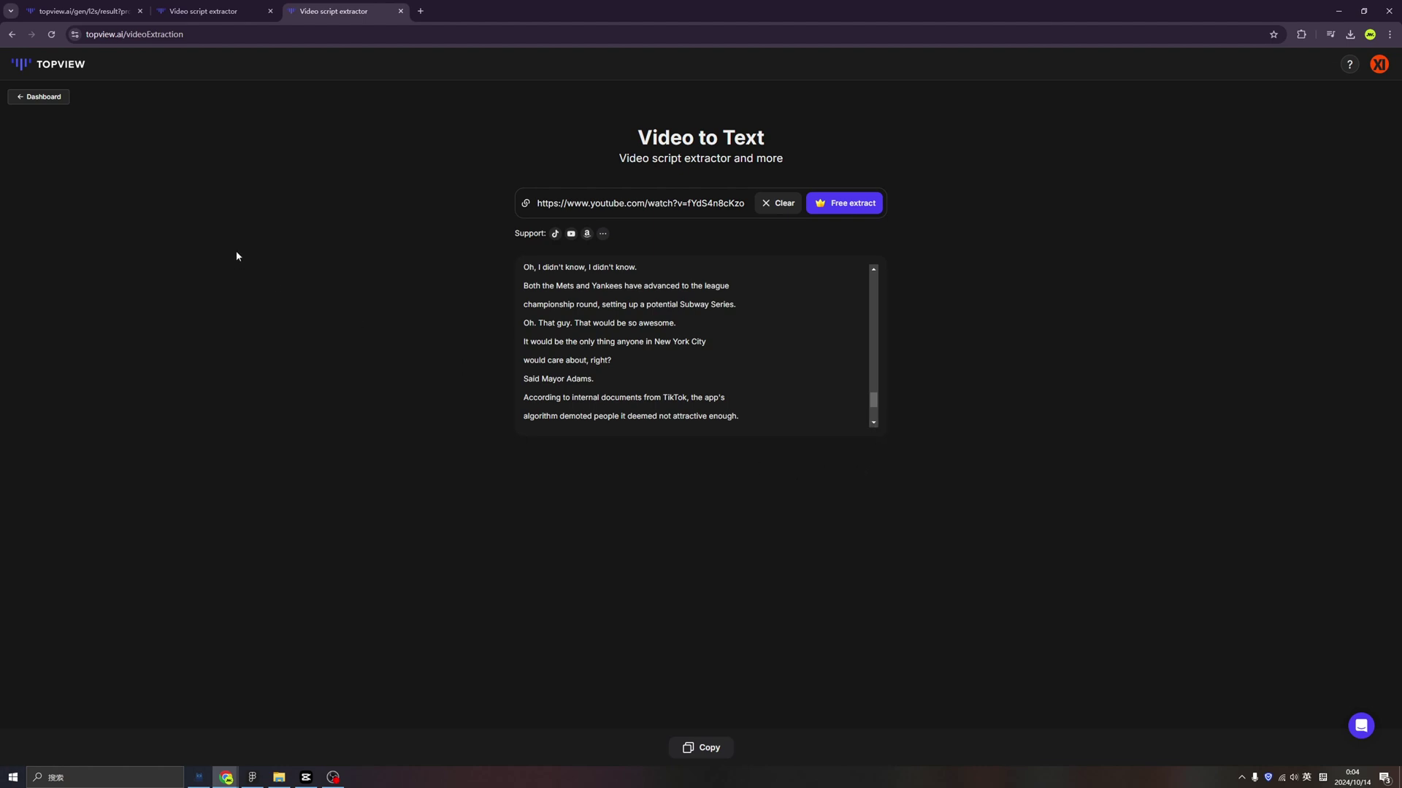
Go back to the TopView dashboard home with its popular tools list.
left_click(56, 64)
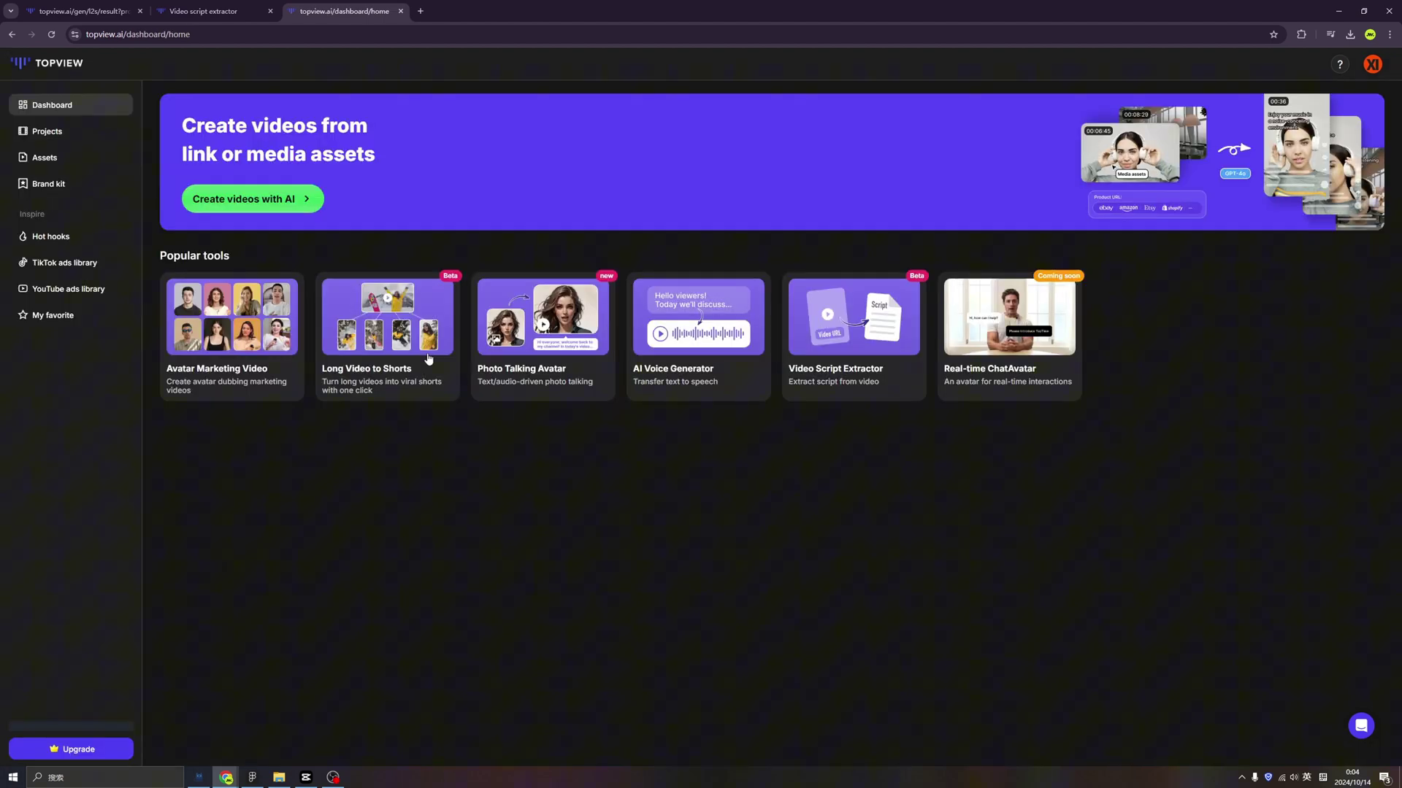